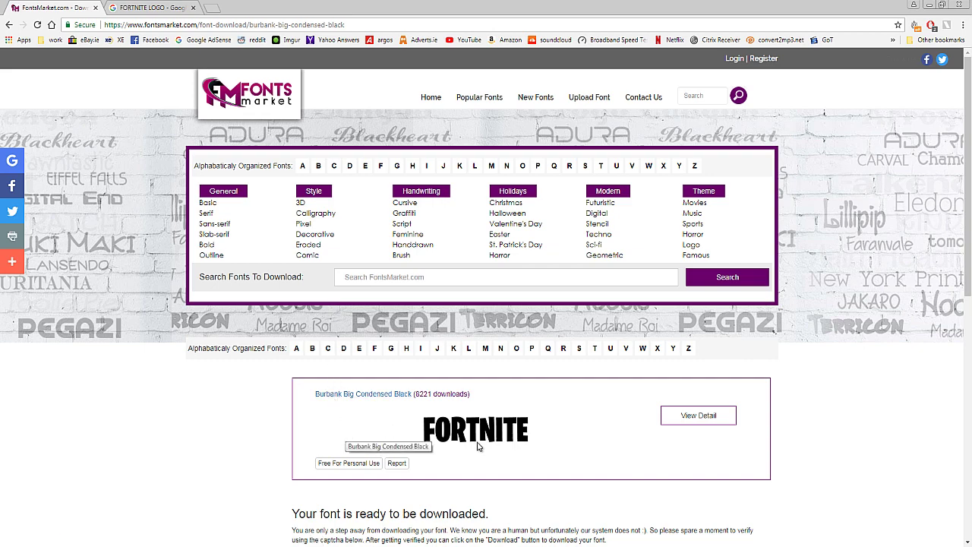
# - Bring the Burbank Big Condensed Black download section into view and minimize the installed-fonts window
pyautogui.scroll(-3, 479, 447)
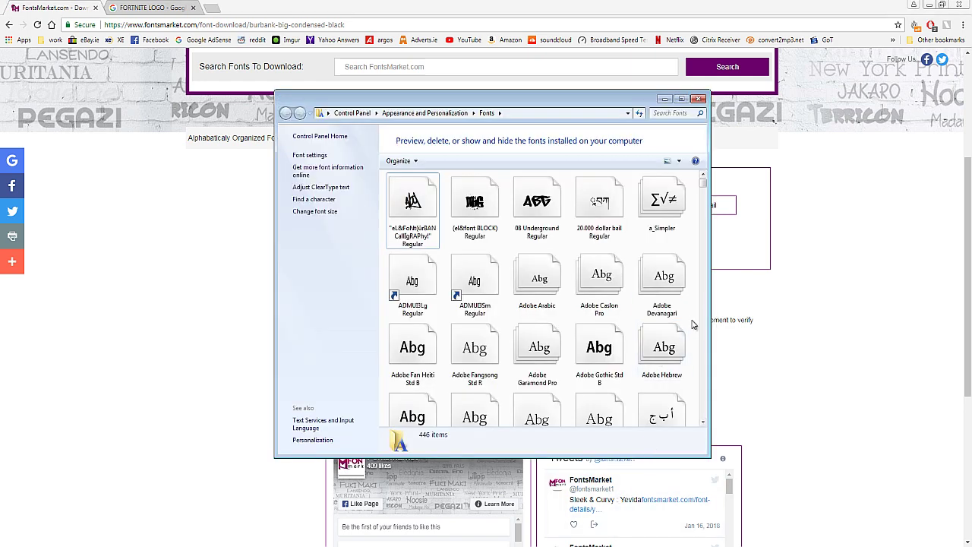
pyautogui.click(664, 99)
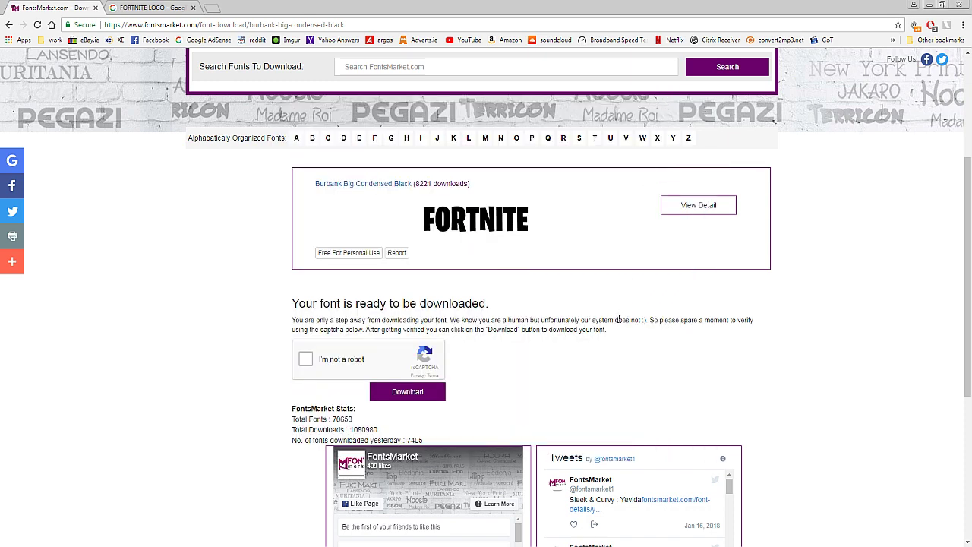
# - Open the black-and-white Fortnite skyline logo from the FORTNITE LOGO image results and save it
pyautogui.click(173, 11)
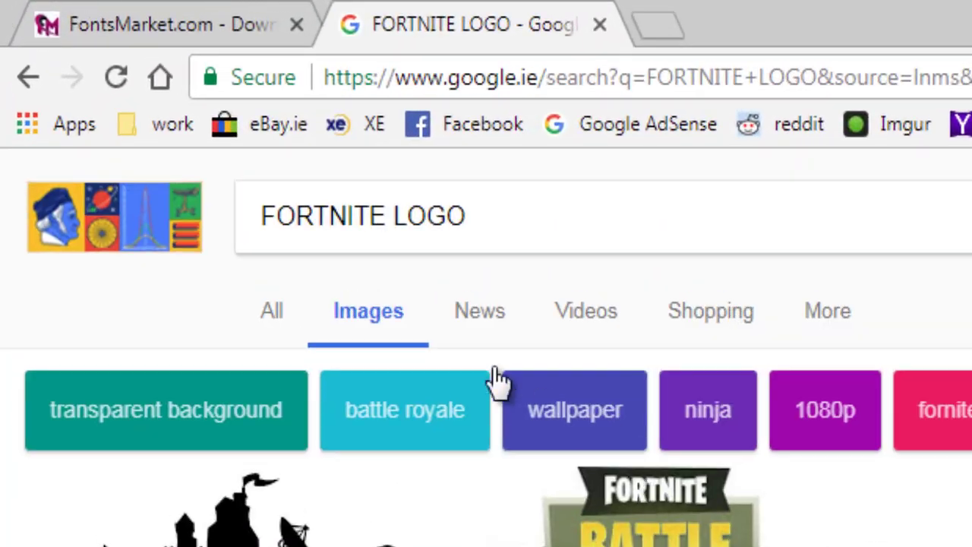
pyautogui.click(265, 221)
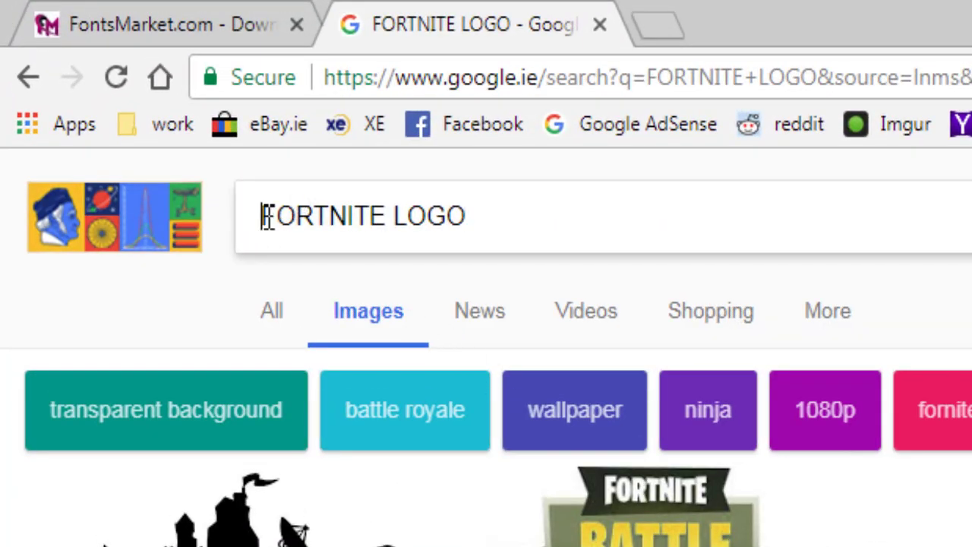
pyautogui.moveTo(264, 221); pyautogui.dragTo(482, 221)
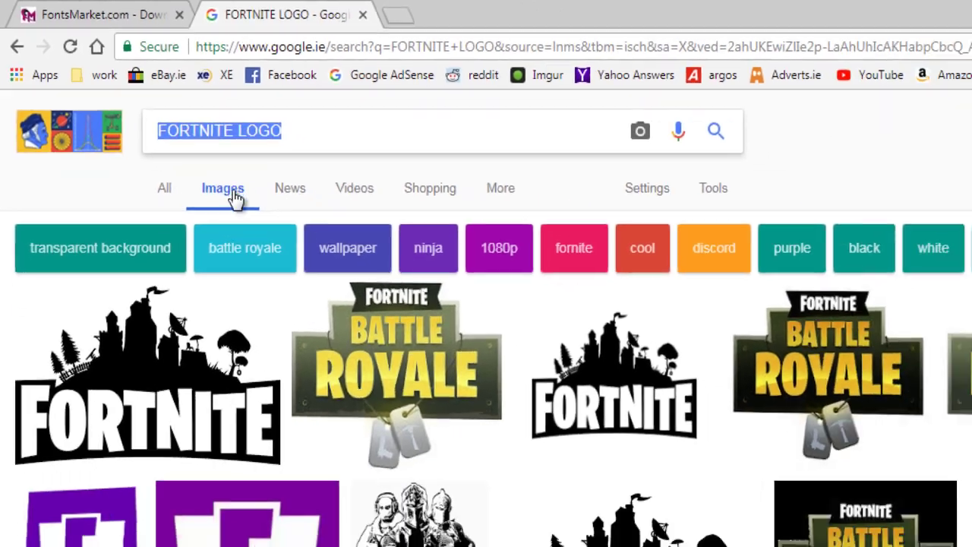
pyautogui.click(309, 131)
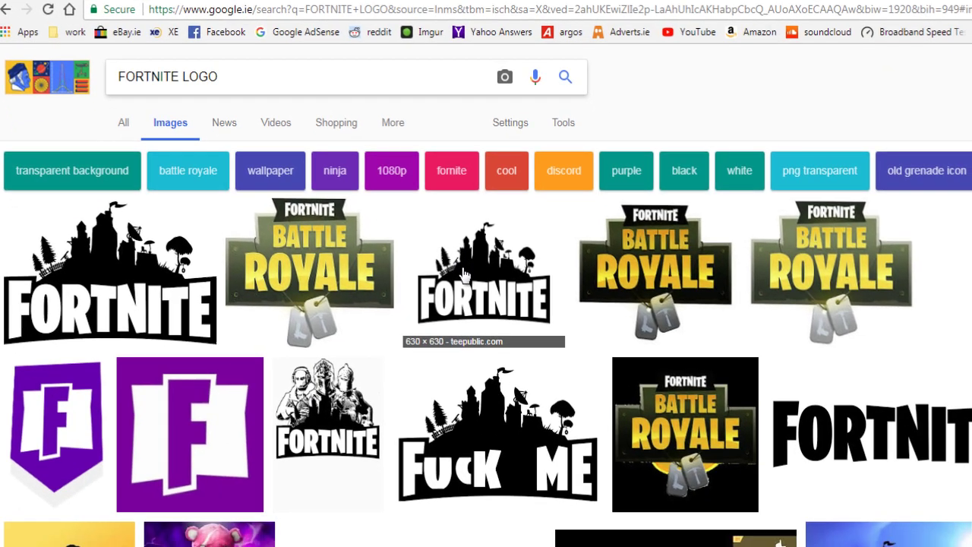
pyautogui.click(474, 348)
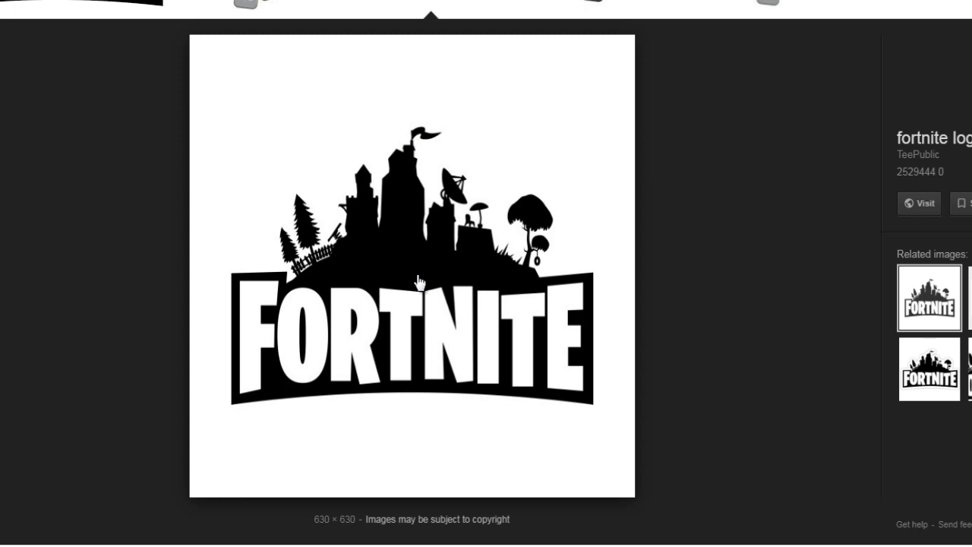
pyautogui.rightClick(417, 283)
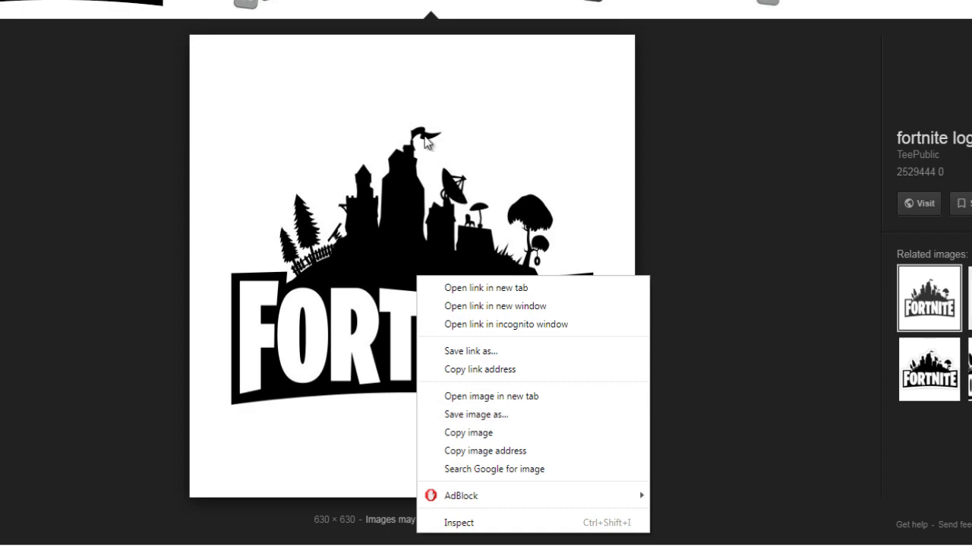
pyautogui.press('Escape')
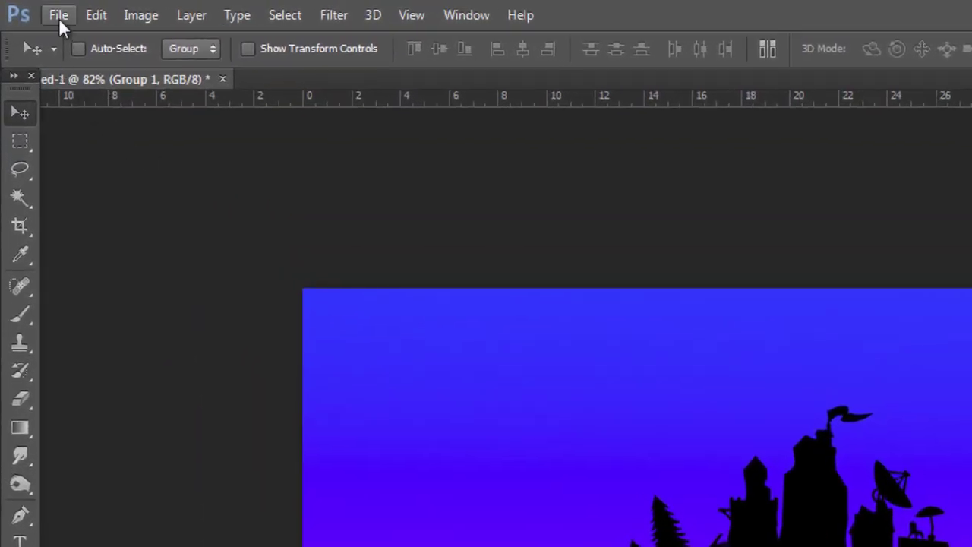
# - Create a new blank white 1280 × 720 px document, Untitled-2
pyautogui.click(58, 15)
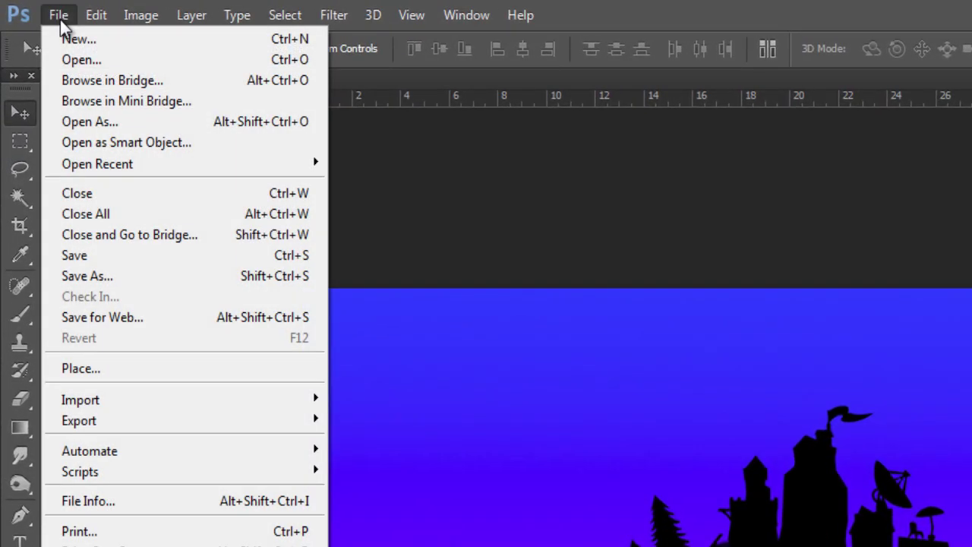
pyautogui.click(73, 36)
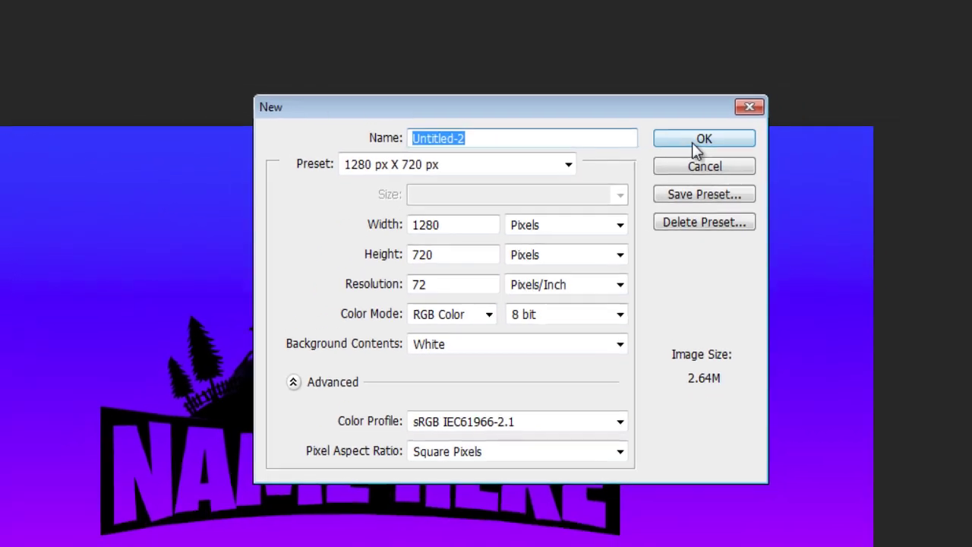
pyautogui.click(691, 143)
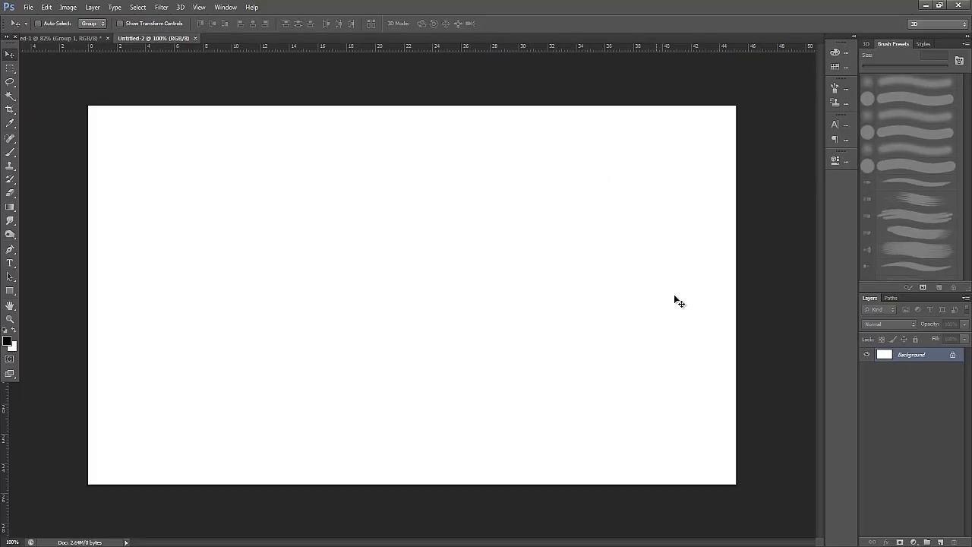
# - Unlock the background as Layer 0 and copy fortnitelogo.jpg into Untitled-2 as Layer 1
pyautogui.doubleClick(911, 357)
pyautogui.press('Return')
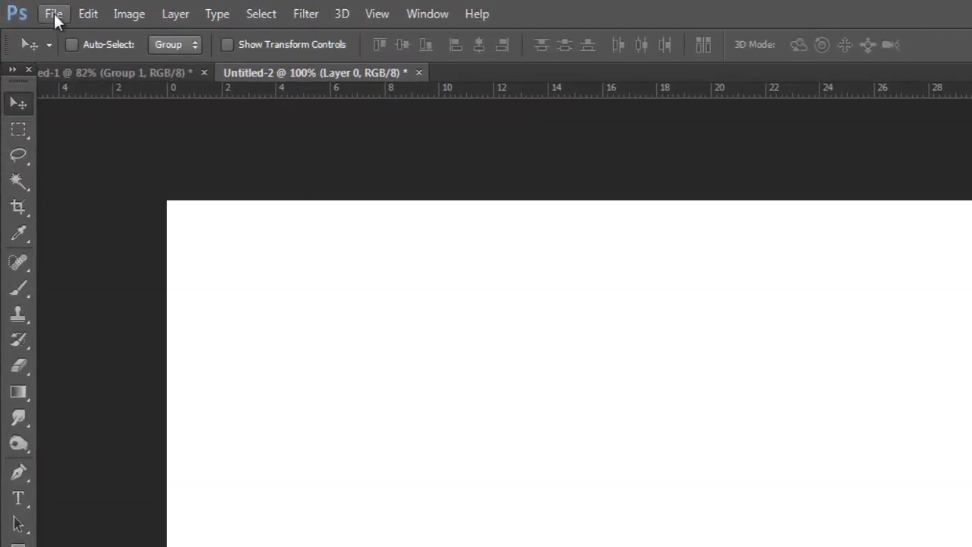
pyautogui.click(31, 8)
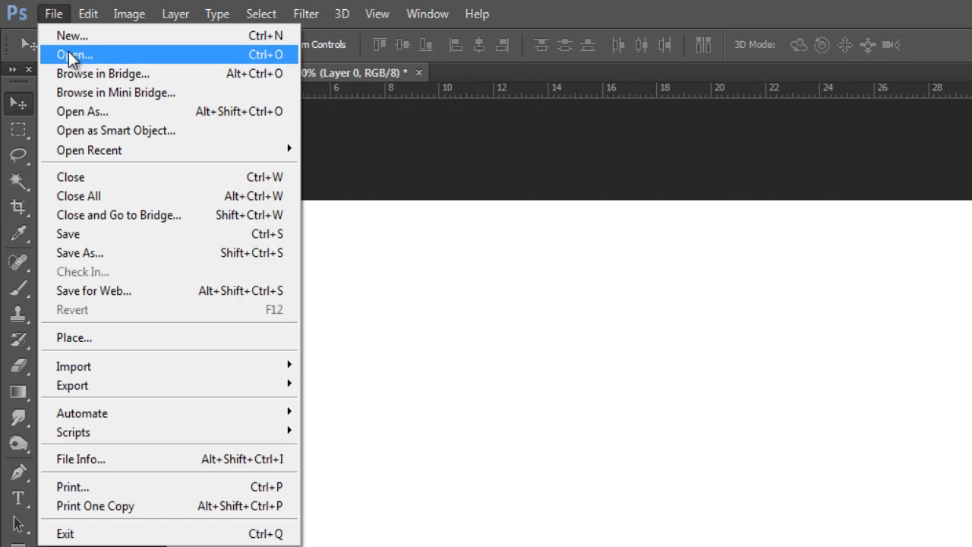
pyautogui.click(38, 28)
pyautogui.doubleClick(857, 269)
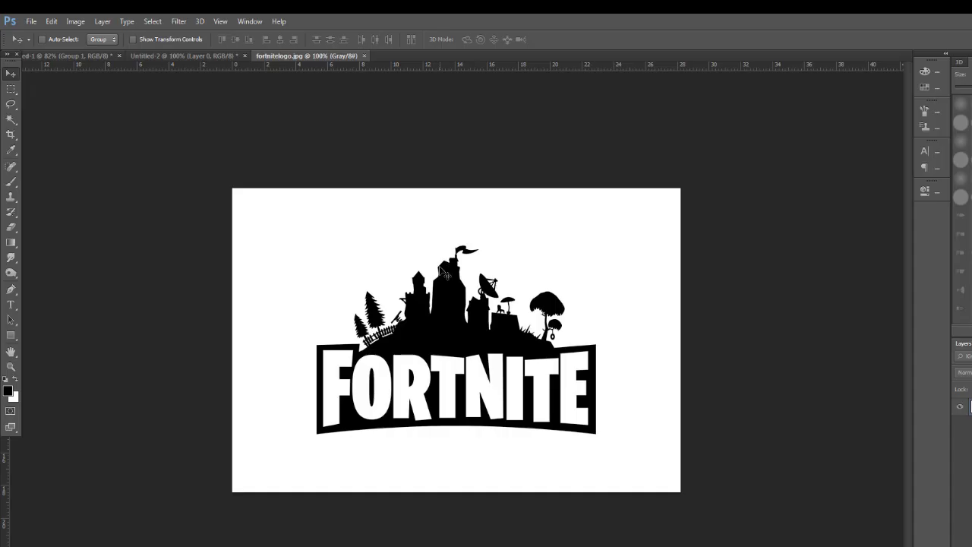
pyautogui.moveTo(288, 63); pyautogui.dragTo(372, 139)
pyautogui.moveTo(571, 325); pyautogui.dragTo(463, 328)
pyautogui.click(791, 138)
pyautogui.scroll(3, 417, 339)
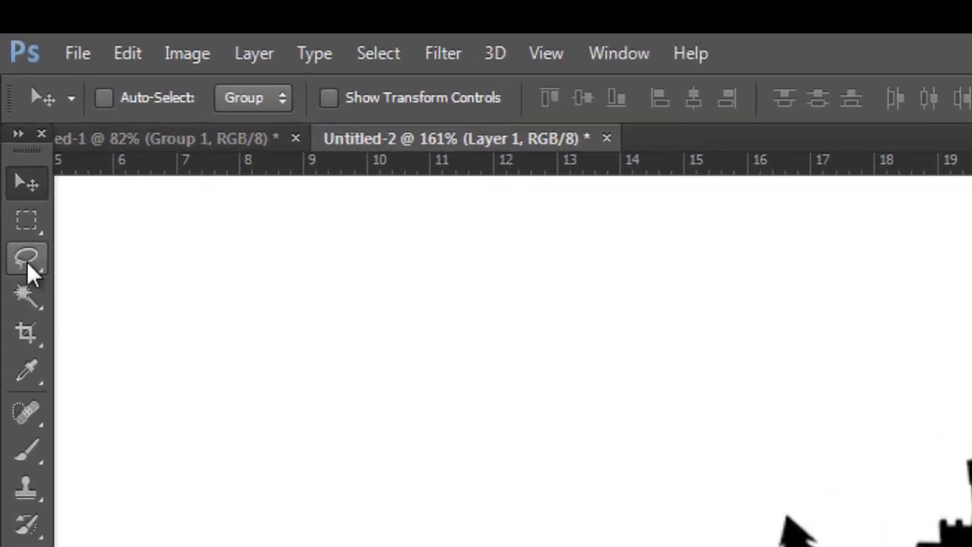
# - Lasso the skyline and delete everything else on Layer 1, removing the FORTNITE lettering and banner
pyautogui.click(11, 105)
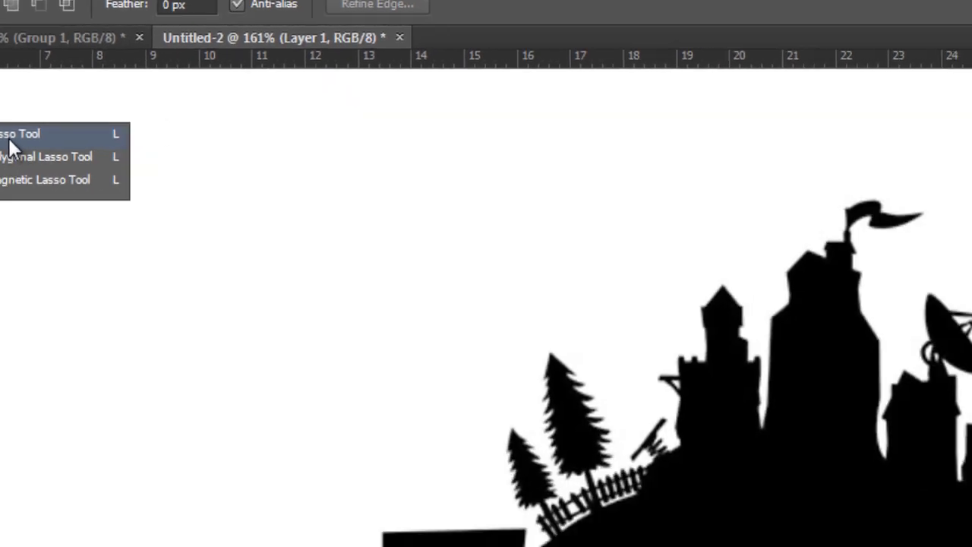
pyautogui.click(129, 253)
pyautogui.moveTo(238, 301)
pyautogui.mouseDown()
pyautogui.moveTo(725, 298)
pyautogui.moveTo(749, 263)
pyautogui.moveTo(769, 188)
pyautogui.moveTo(741, 145)
pyautogui.moveTo(693, 119)
pyautogui.moveTo(615, 93)
pyautogui.moveTo(492, 21)
pyautogui.moveTo(450, 27)
pyautogui.moveTo(242, 141)
pyautogui.moveTo(202, 209)
pyautogui.moveTo(220, 271)
pyautogui.moveTo(246, 302)
pyautogui.mouseUp()
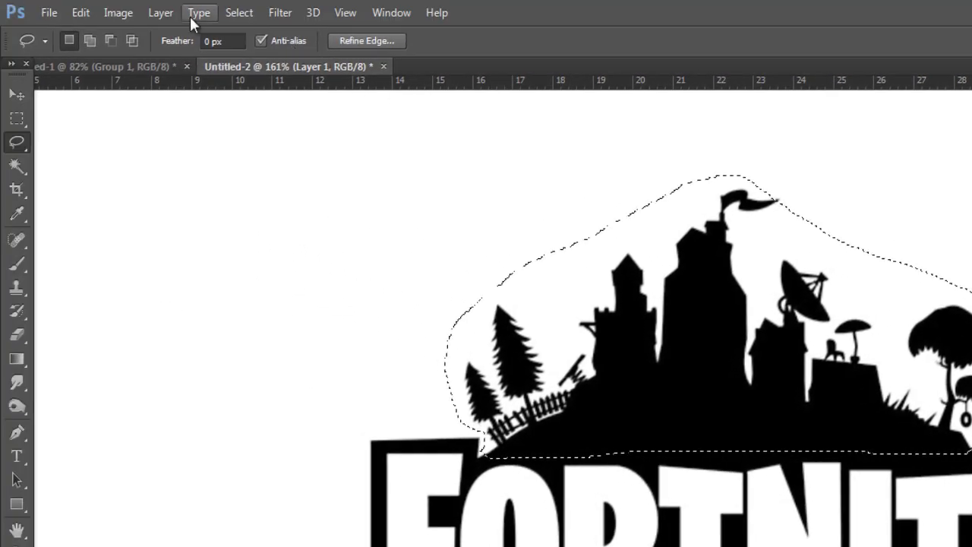
pyautogui.click(237, 13)
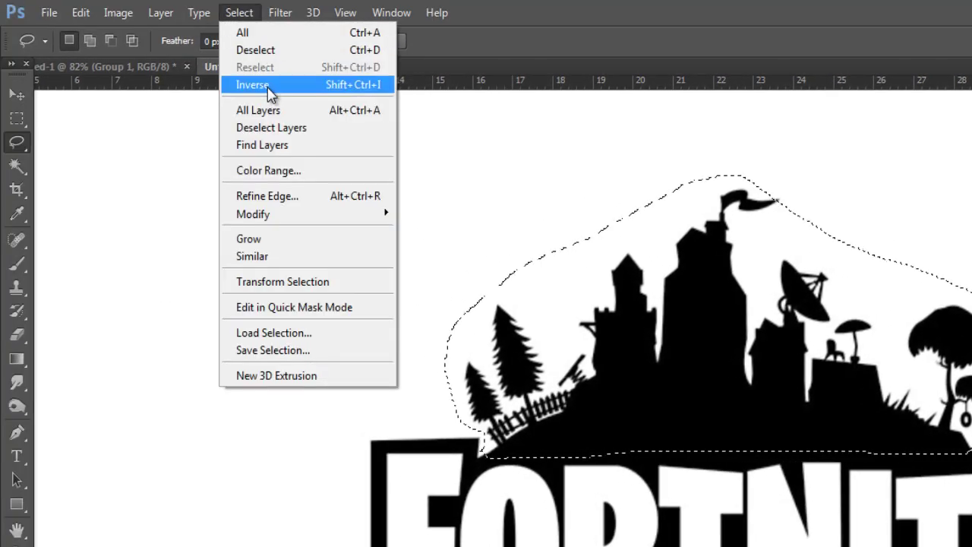
pyautogui.click(269, 87)
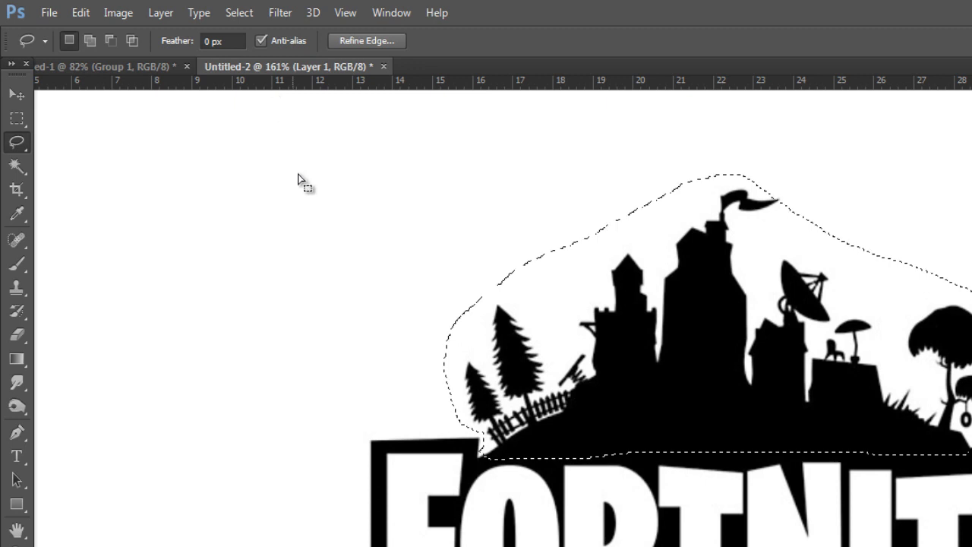
pyautogui.press('Delete')
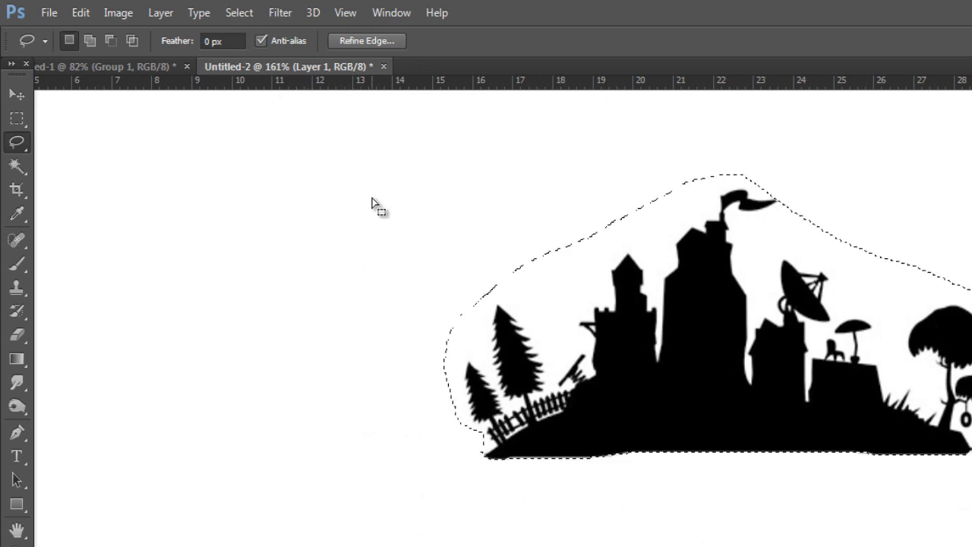
pyautogui.click(238, 13)
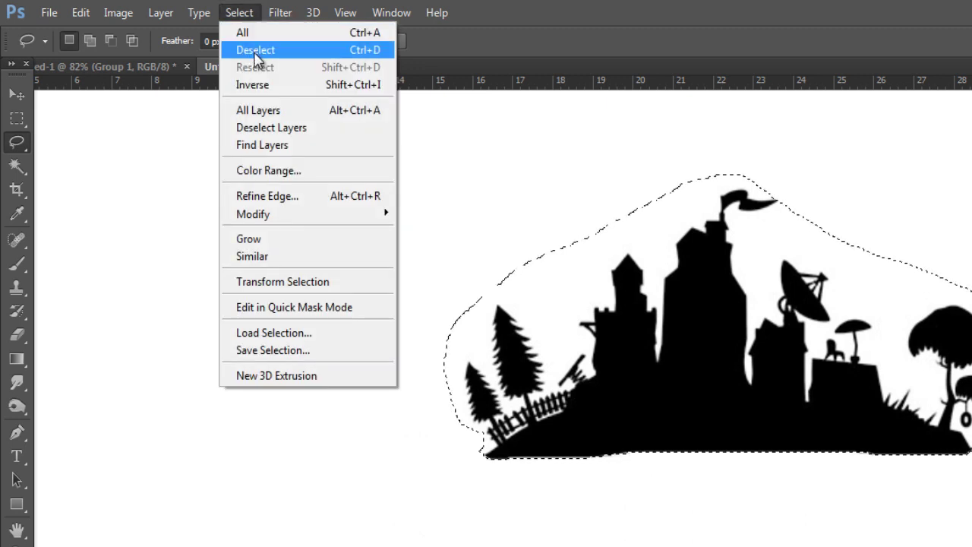
pyautogui.click(256, 50)
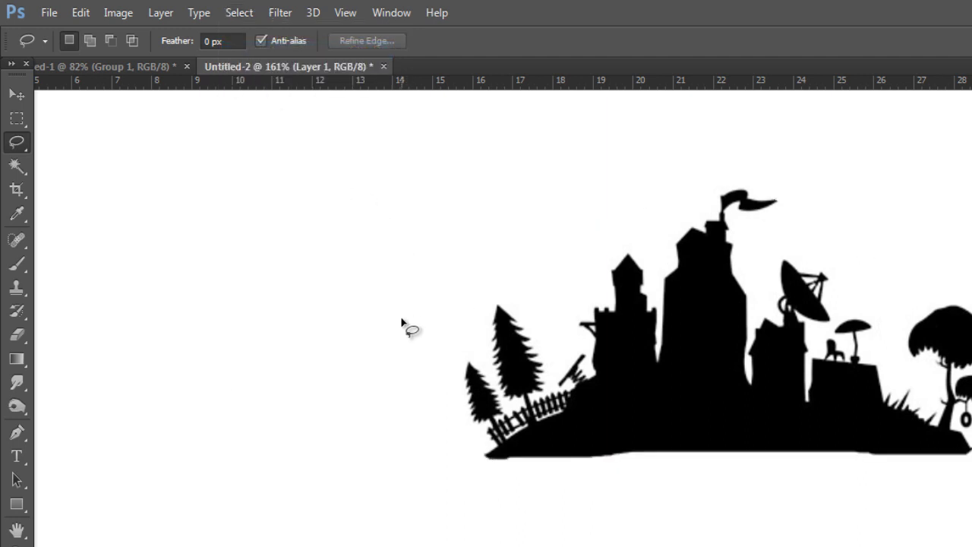
# - Paint a solid black rectangle on a new Layer 2 beneath the skyline silhouette
pyautogui.click(18, 119)
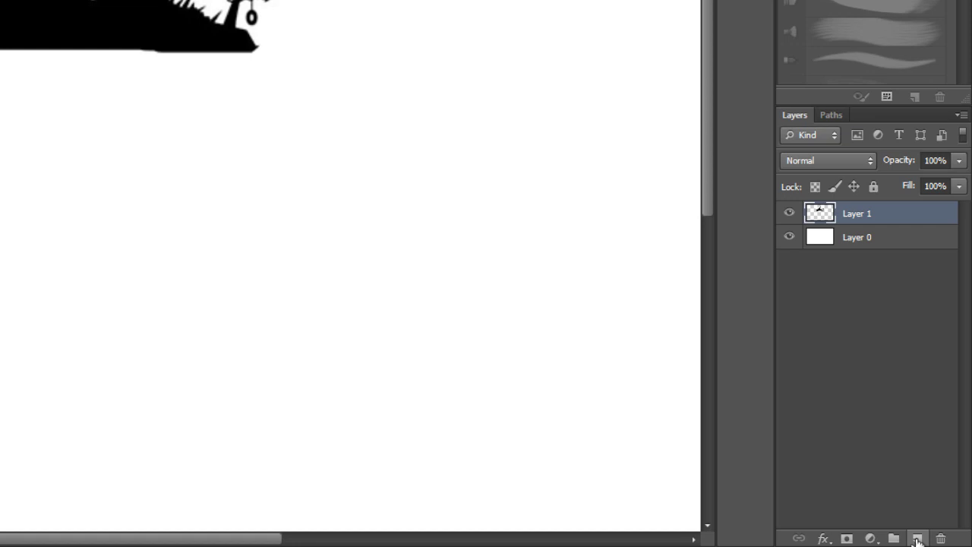
pyautogui.click(916, 539)
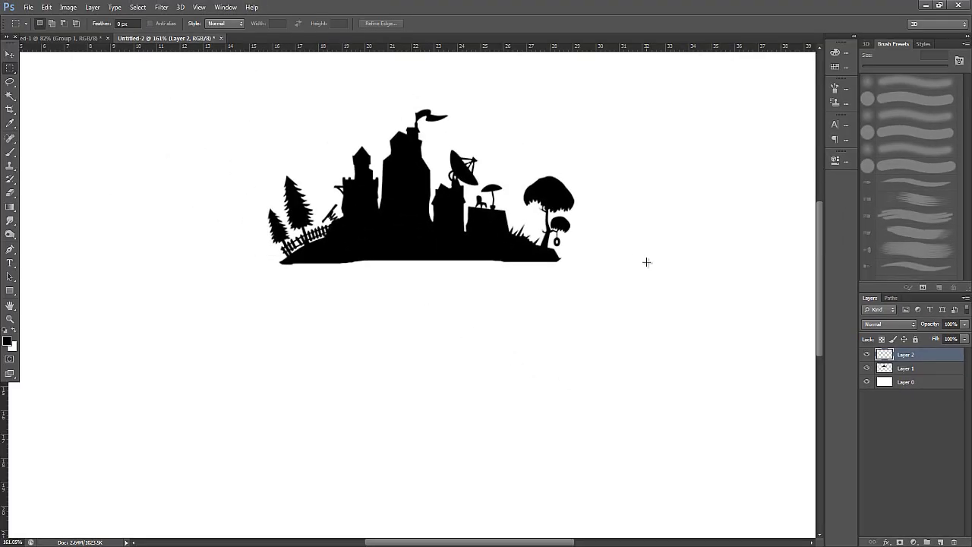
pyautogui.moveTo(654, 260); pyautogui.dragTo(152, 377)
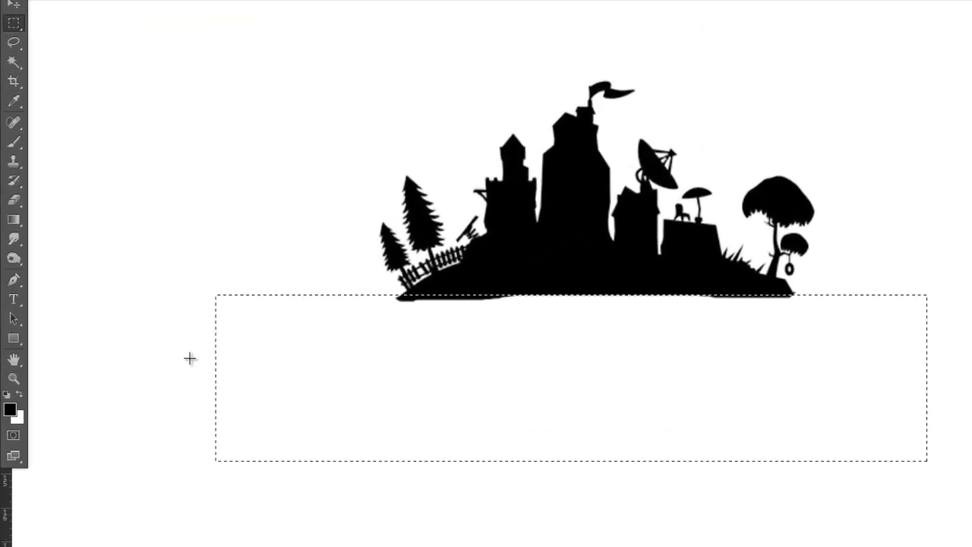
pyautogui.click(16, 135)
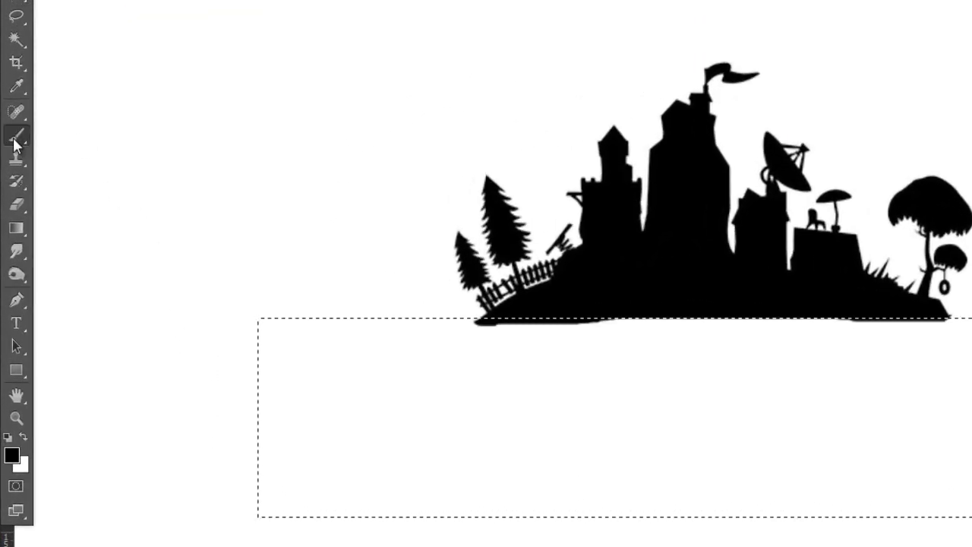
pyautogui.moveTo(222, 341); pyautogui.dragTo(971, 386)
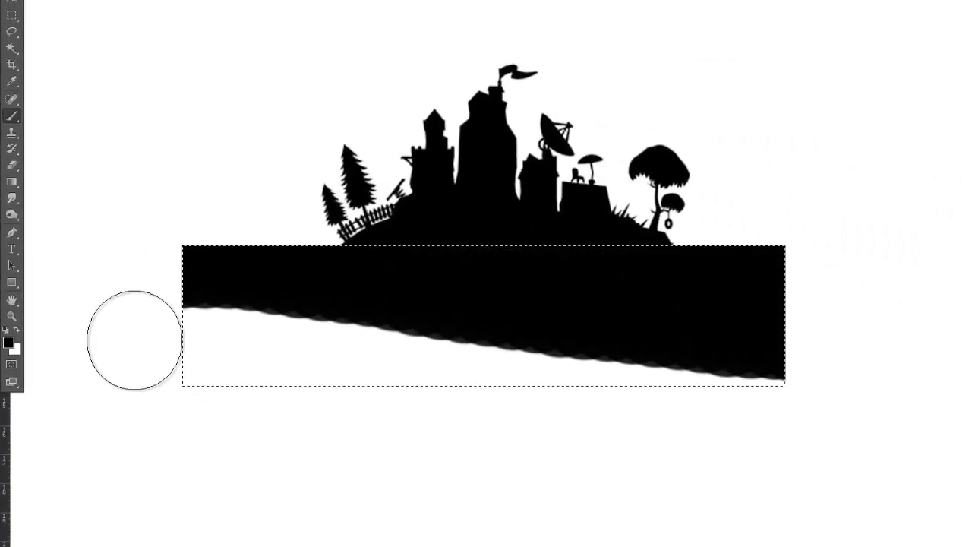
pyautogui.moveTo(191, 454); pyautogui.dragTo(290, 342)
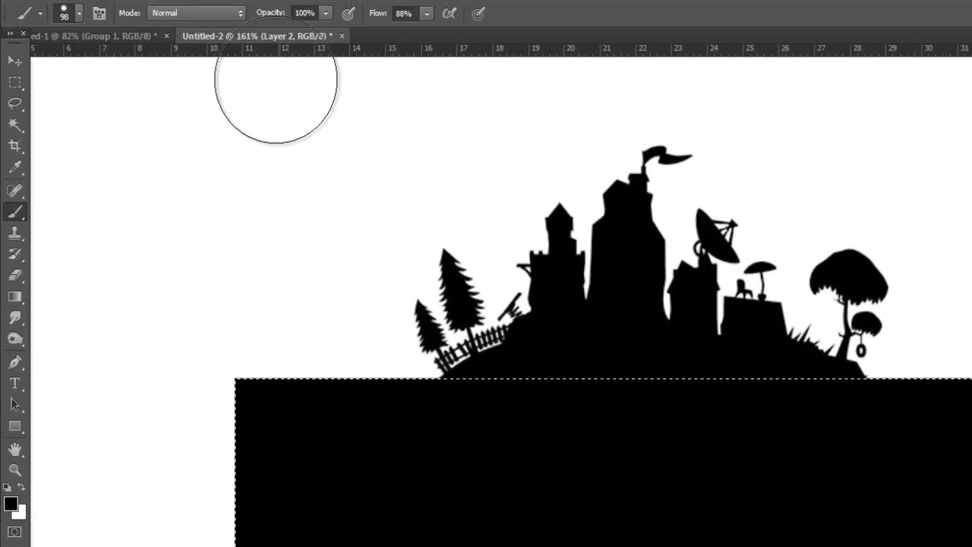
pyautogui.click(238, 12)
pyautogui.click(253, 48)
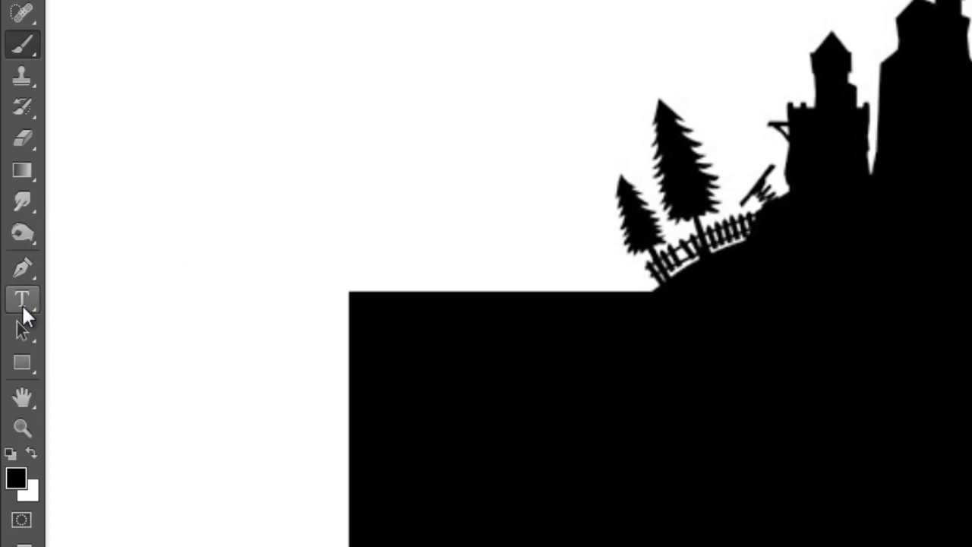
pyautogui.click(23, 305)
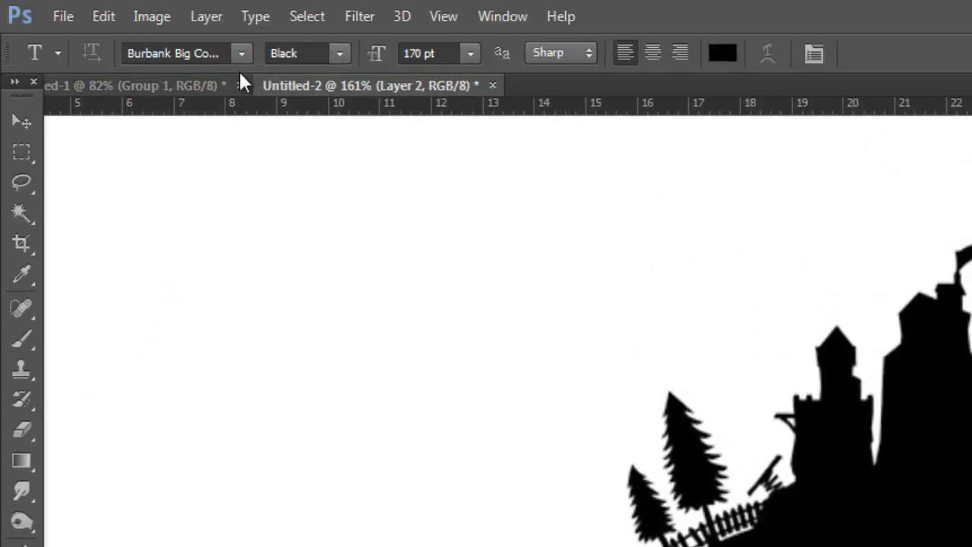
# - Set the type to Burbank Big Condensed, Black style, 155 pt
pyautogui.click(243, 50)
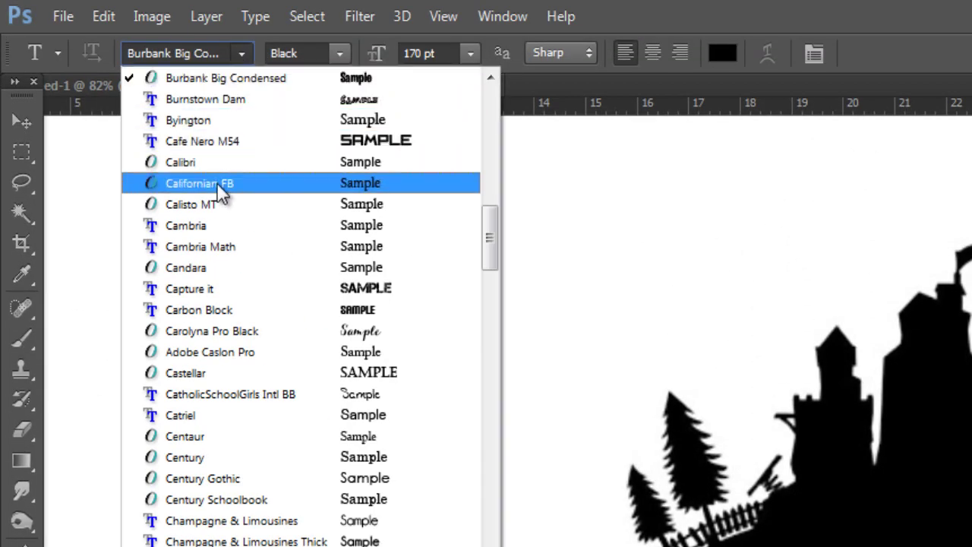
pyautogui.click(201, 79)
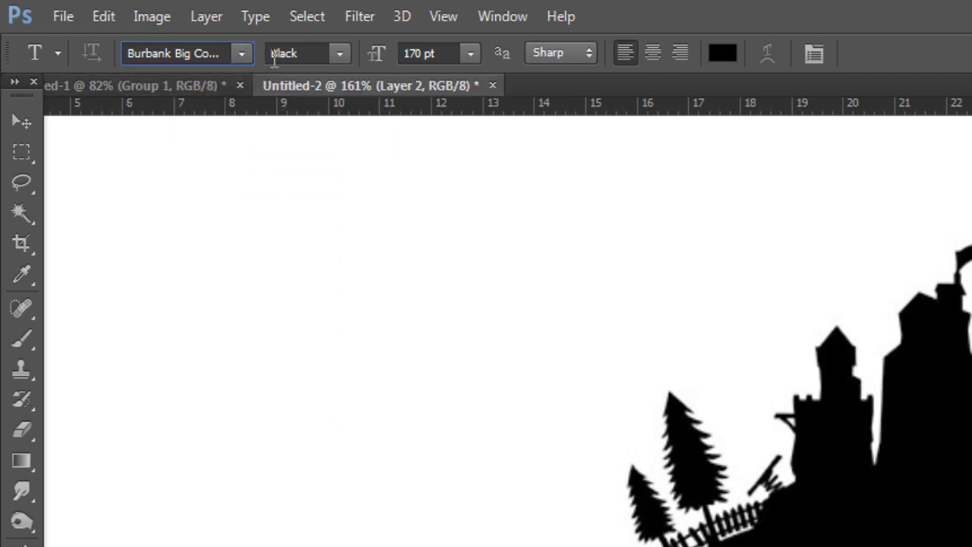
pyautogui.click(334, 52)
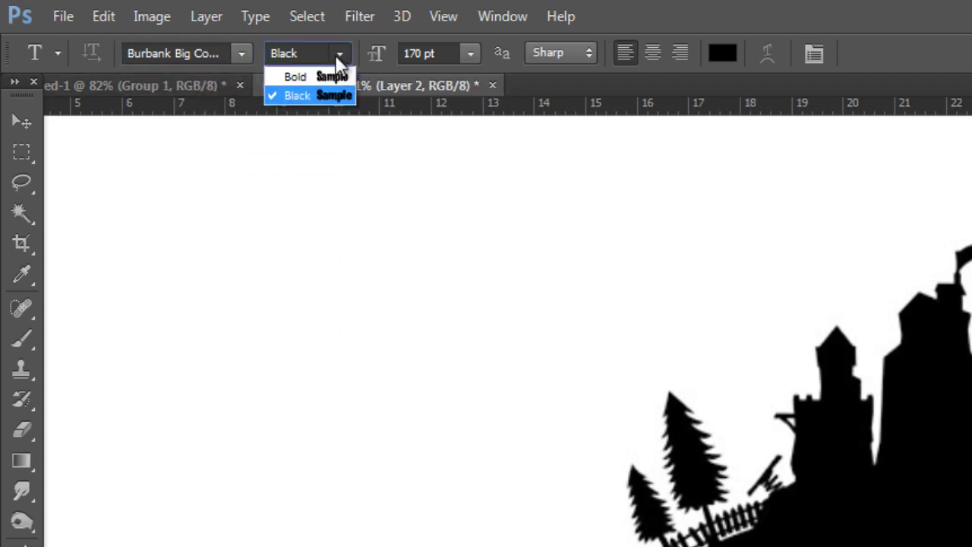
pyautogui.click(325, 93)
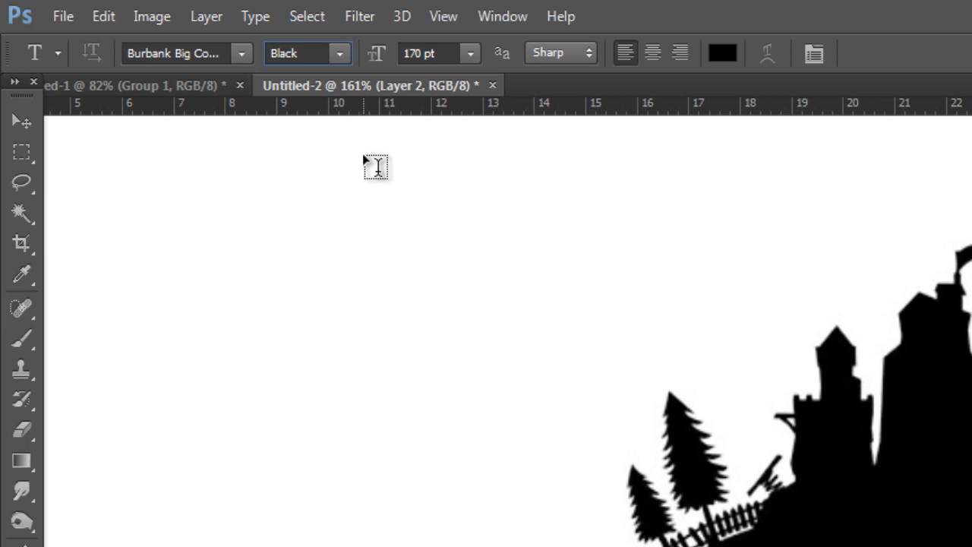
pyautogui.click(422, 54)
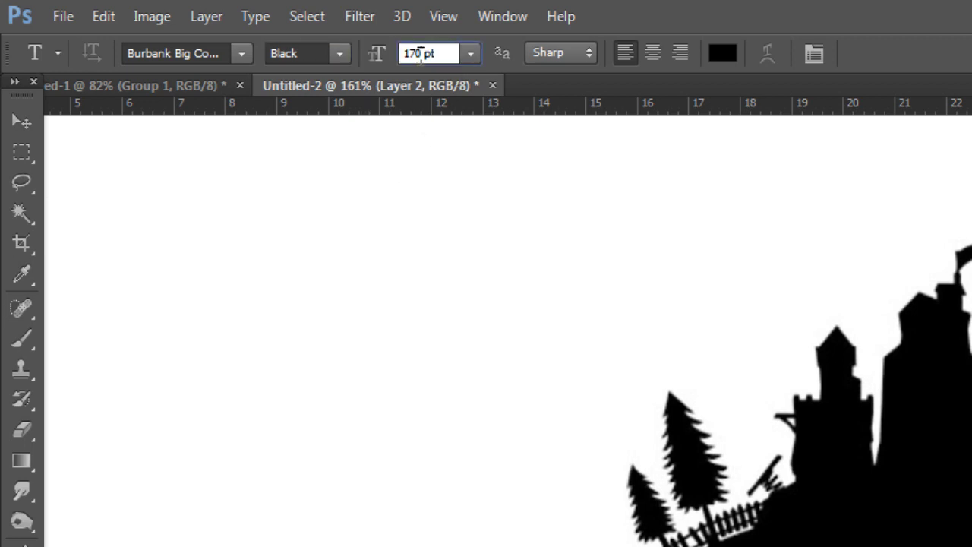
pyautogui.write('155')
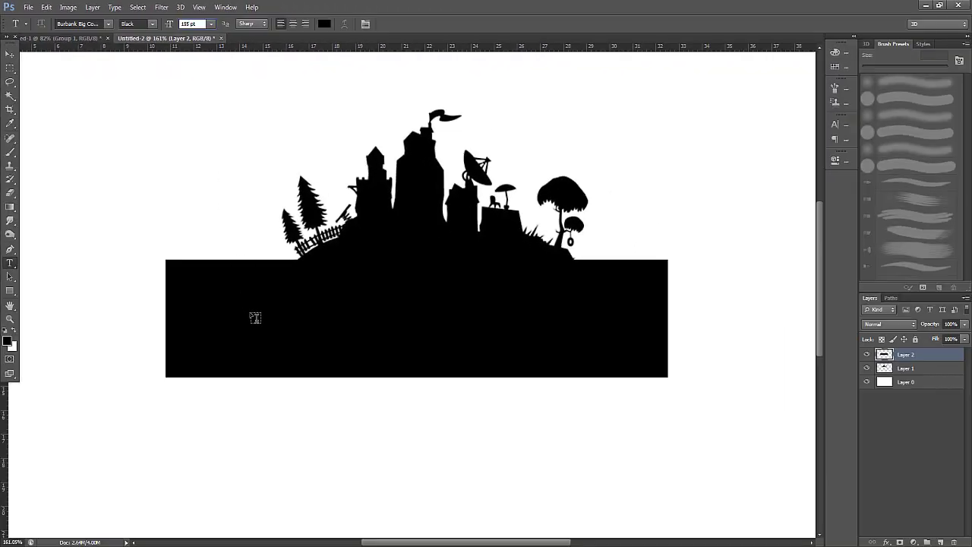
# - Add white KINGSMAN text scaled to 110% with -10 tracking
pyautogui.click(255, 316)
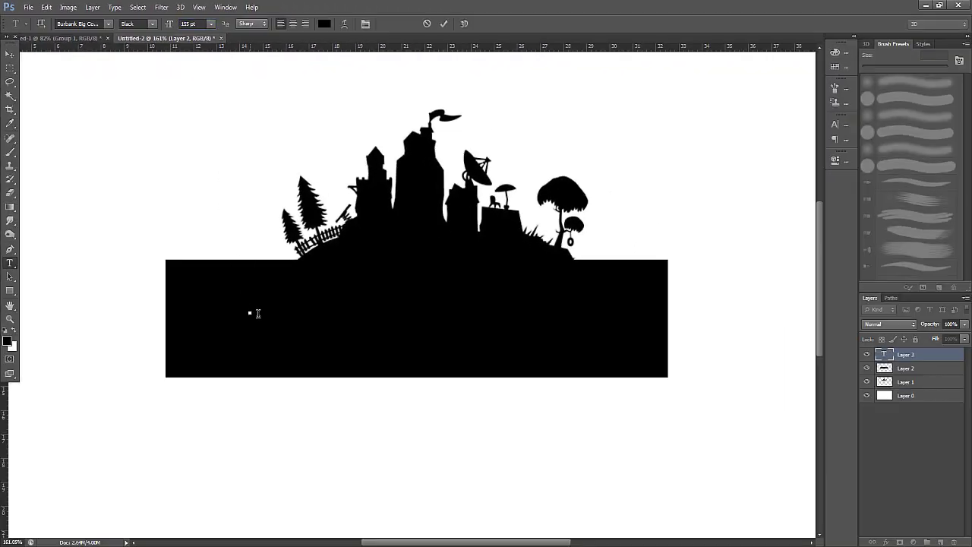
pyautogui.write('SUPERMAN')
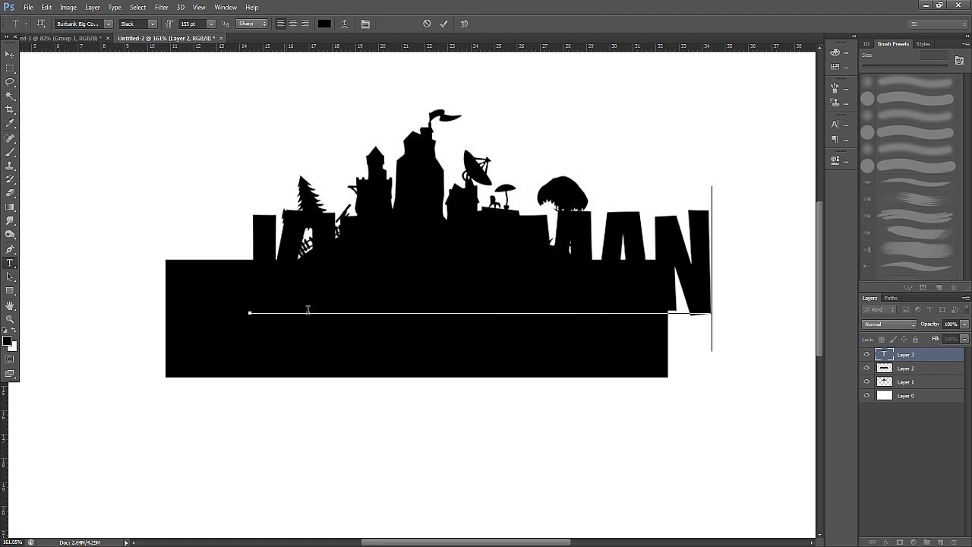
pyautogui.moveTo(705, 258); pyautogui.dragTo(236, 234)
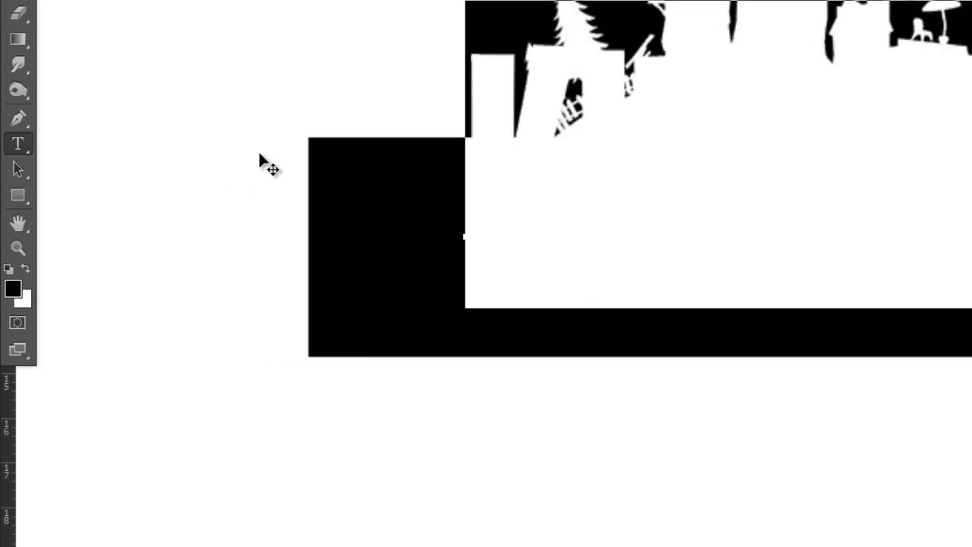
pyautogui.click(24, 269)
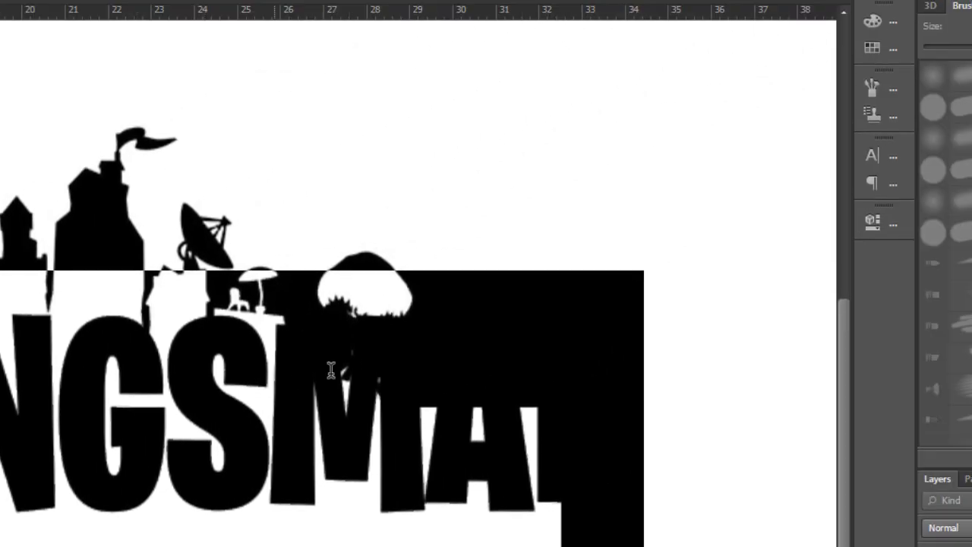
pyautogui.click(871, 158)
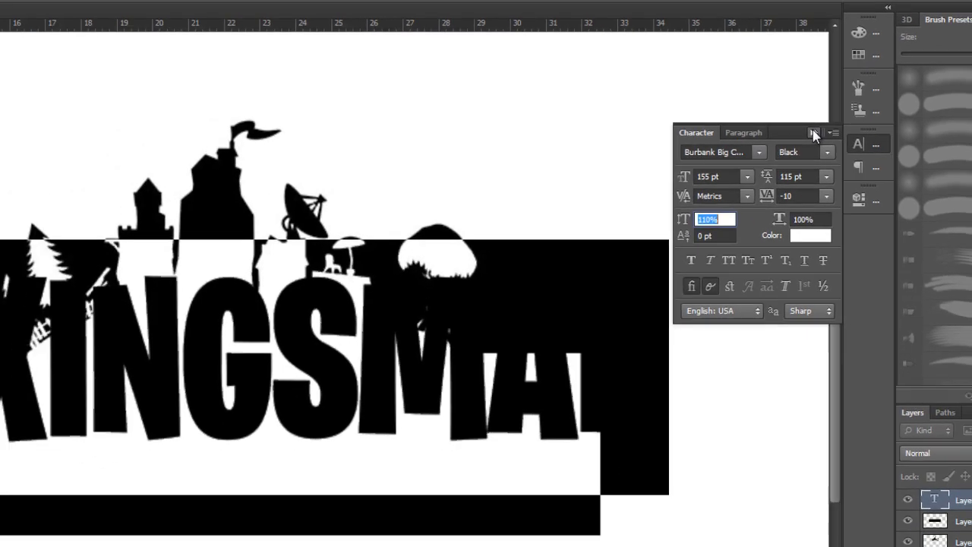
pyautogui.click(818, 142)
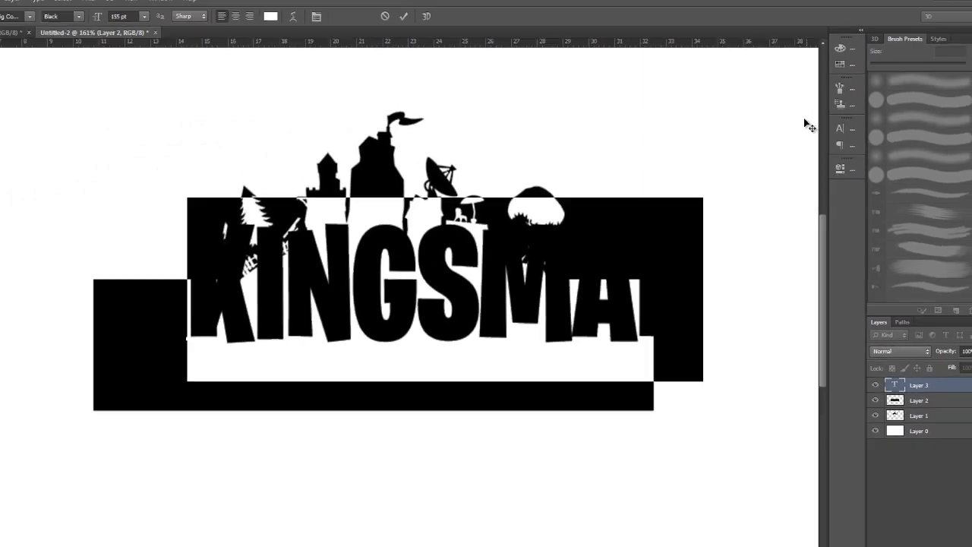
pyautogui.hotkey('ctrl', 'Return')
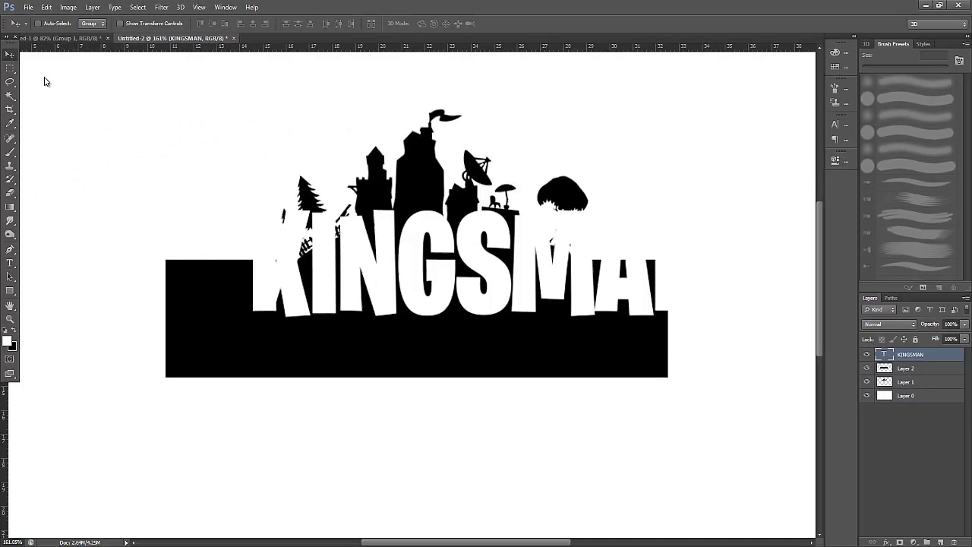
# - Move the KINGSMAN text down into the black banner, nudging it slightly right
pyautogui.moveTo(323, 271); pyautogui.dragTo(251, 322)
pyautogui.press('Right')
pyautogui.press('Right')
pyautogui.press('Right')
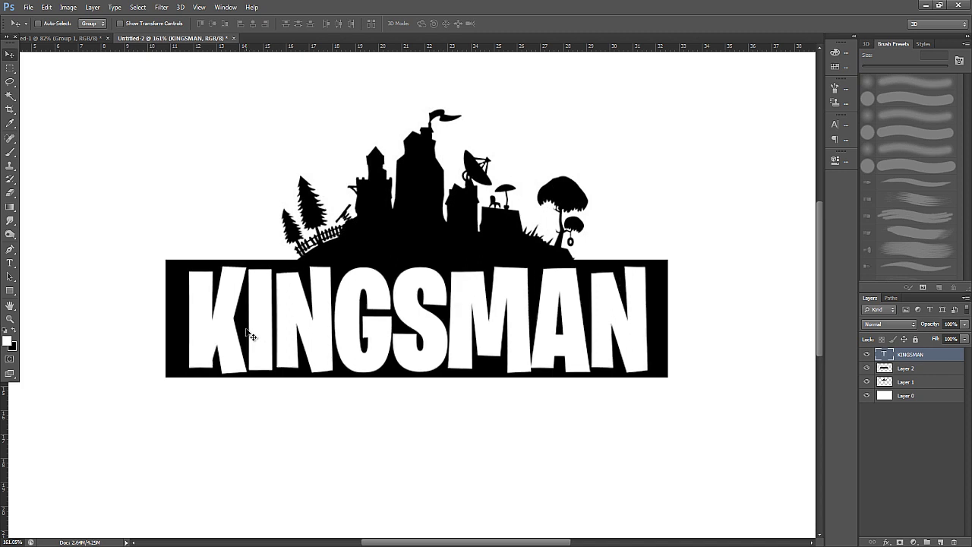
pyautogui.press('Right')
pyautogui.press('Right')
pyautogui.press('Right')
pyautogui.press('Right')
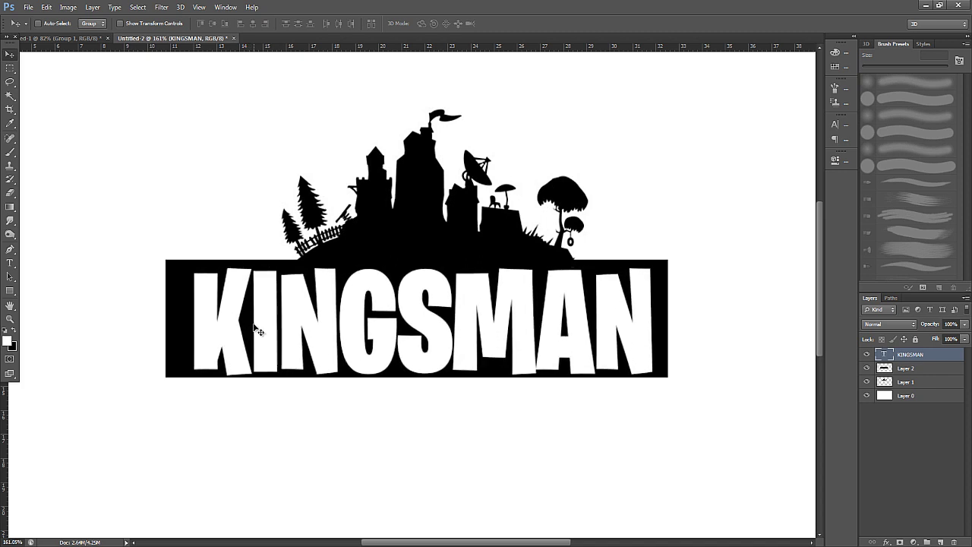
# - Resize the Layer 2 banner to about 94.81% width and 106.32% height, recentred around KINGSMAN
pyautogui.click(907, 368)
pyautogui.moveTo(182, 301); pyautogui.dragTo(185, 298)
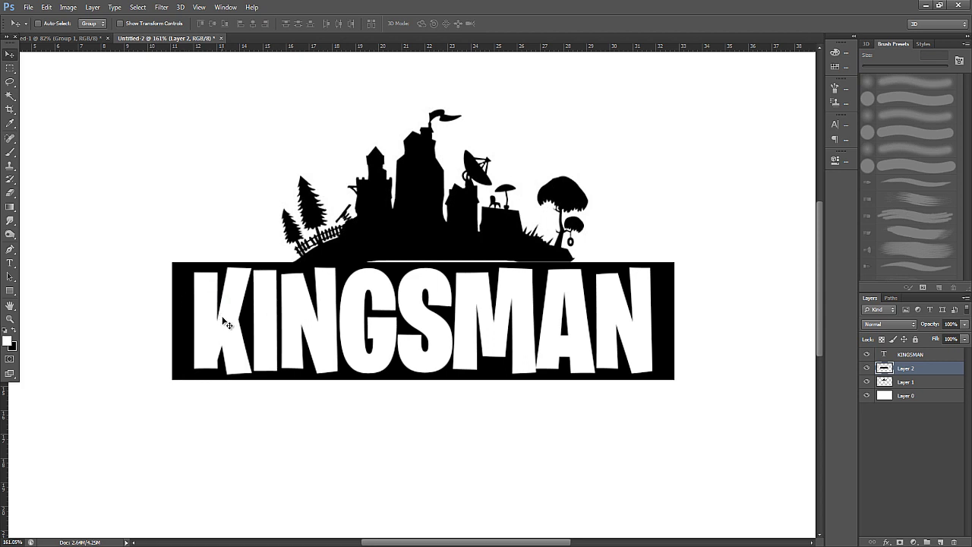
pyautogui.hotkey('ctrl', 't')
pyautogui.moveTo(423, 258); pyautogui.dragTo(423, 258)
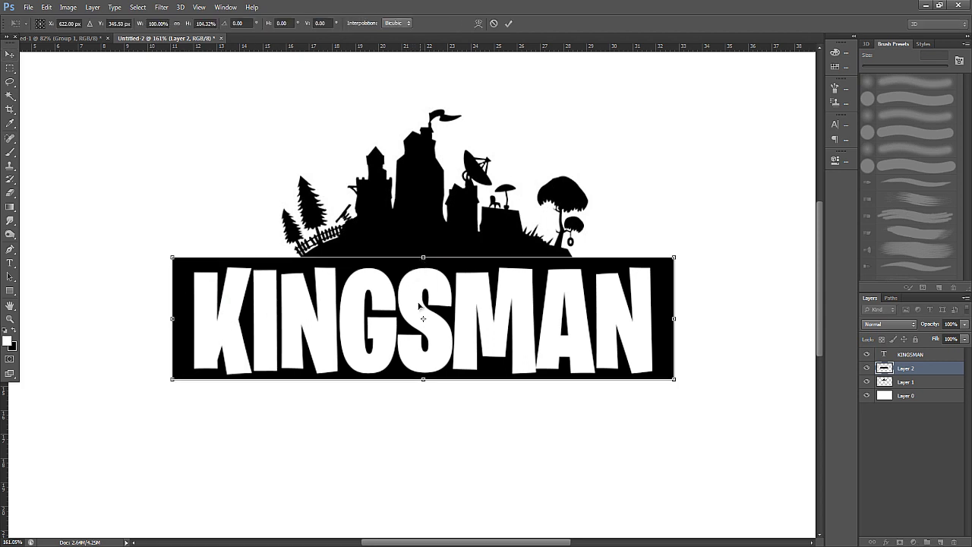
pyautogui.moveTo(423, 382); pyautogui.dragTo(423, 385)
pyautogui.moveTo(674, 319); pyautogui.dragTo(660, 319)
pyautogui.press('Right')
pyautogui.press('Right')
pyautogui.press('Right')
pyautogui.press('Right')
pyautogui.press('Right')
pyautogui.press('Right')
pyautogui.press('Right')
pyautogui.press('Right')
pyautogui.press('Right')
pyautogui.press('Right')
pyautogui.press('Right')
pyautogui.moveTo(422, 383); pyautogui.dragTo(422, 381)
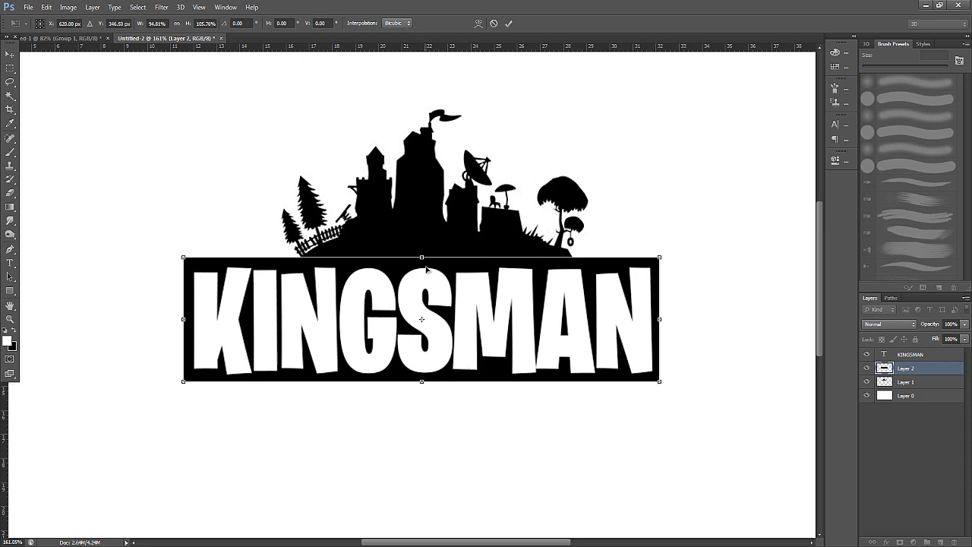
pyautogui.moveTo(422, 258); pyautogui.dragTo(422, 260)
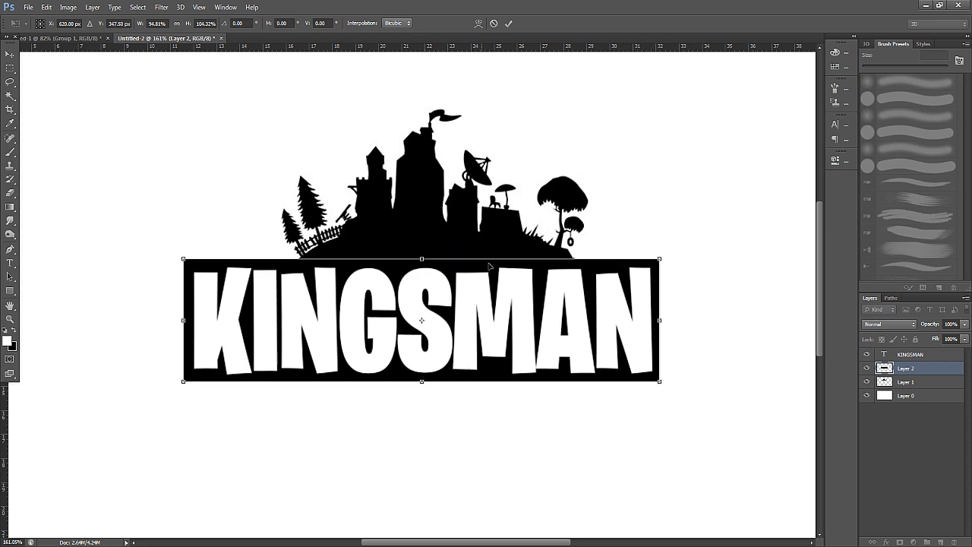
pyautogui.press('Return')
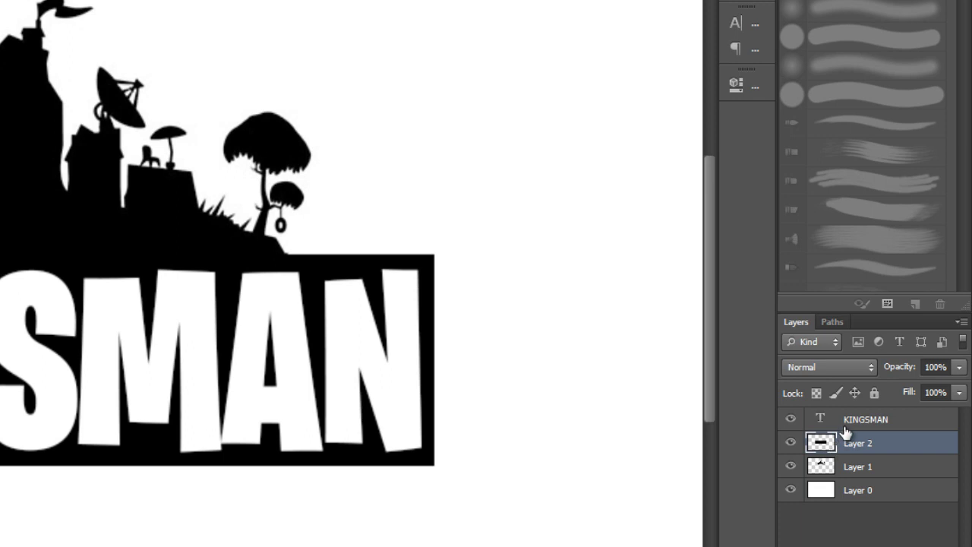
# - Rasterize the KINGSMAN type layer
pyautogui.click(848, 429)
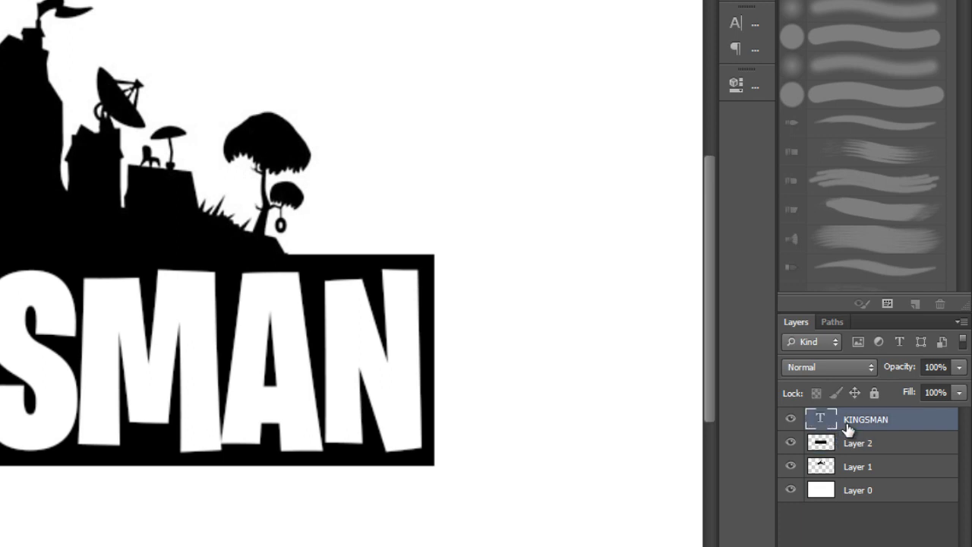
pyautogui.rightClick(847, 422)
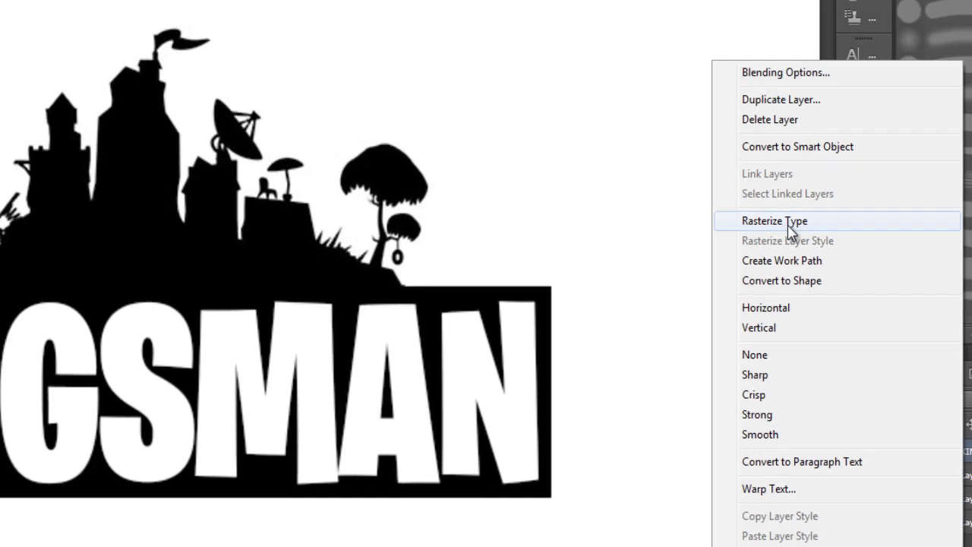
pyautogui.click(672, 191)
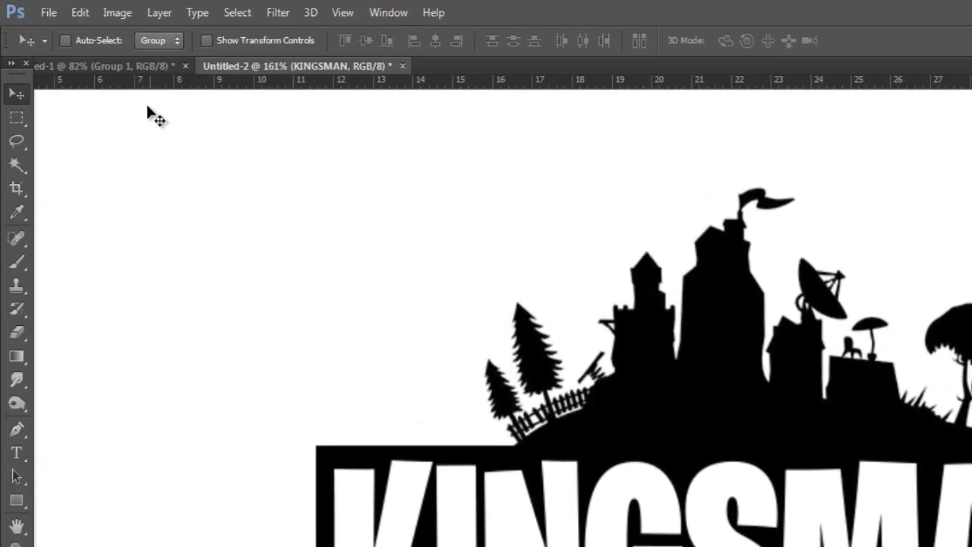
# - Warp KINGSMAN so the letters' bottoms curve upward and their tops bow down
pyautogui.click(80, 15)
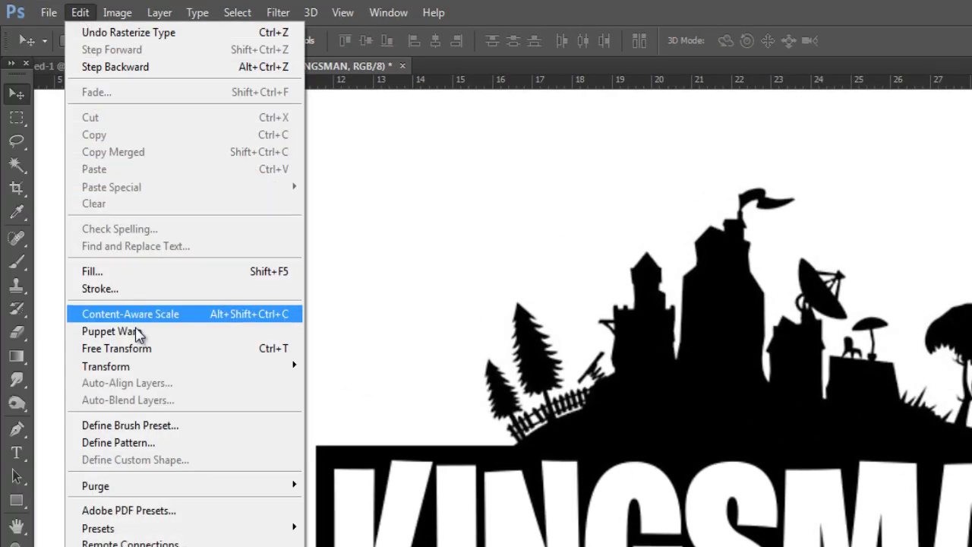
pyautogui.moveTo(154, 369)
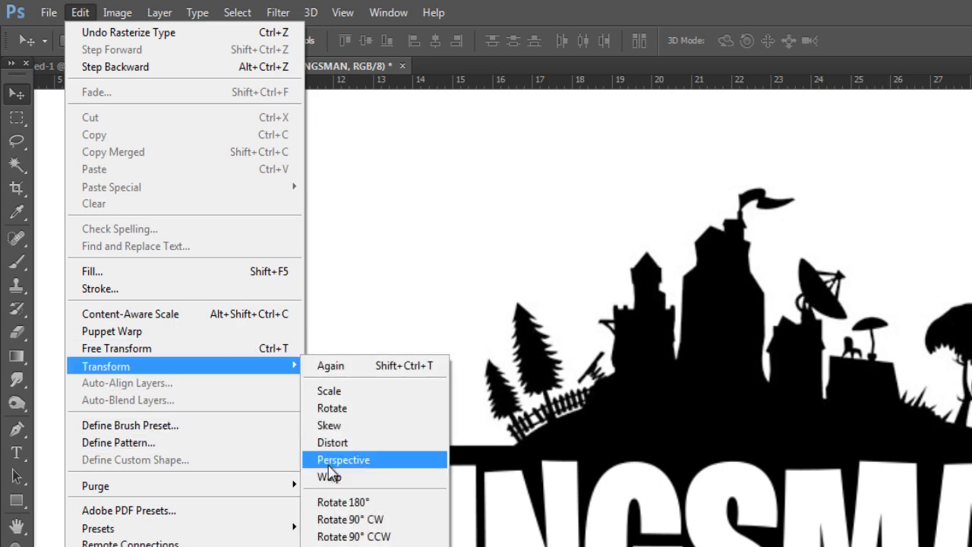
pyautogui.click(331, 477)
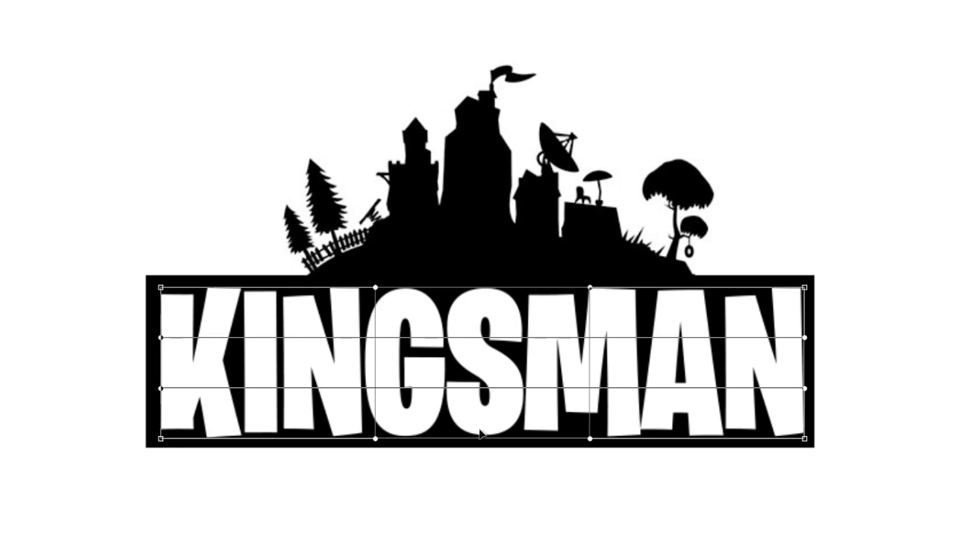
pyautogui.moveTo(486, 434); pyautogui.dragTo(485, 423)
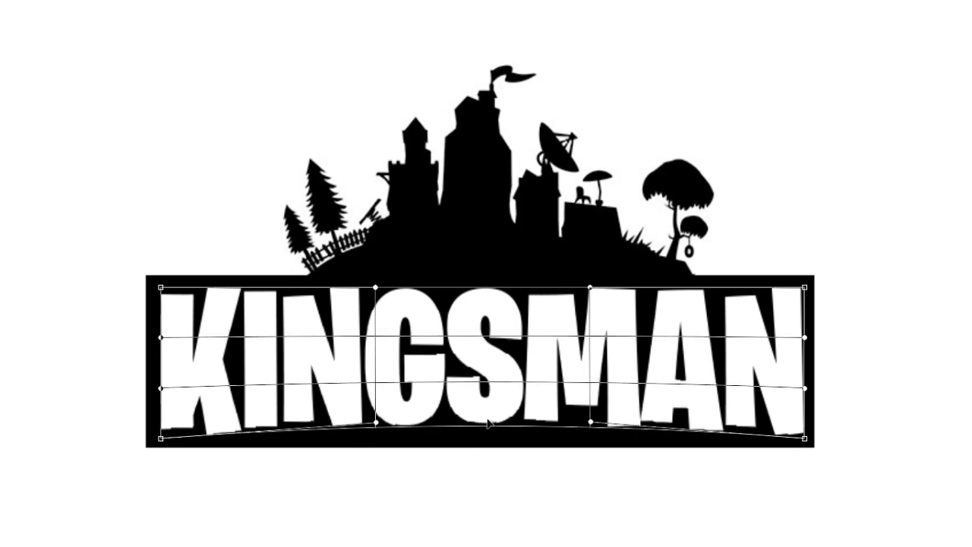
pyautogui.moveTo(514, 420); pyautogui.dragTo(509, 420)
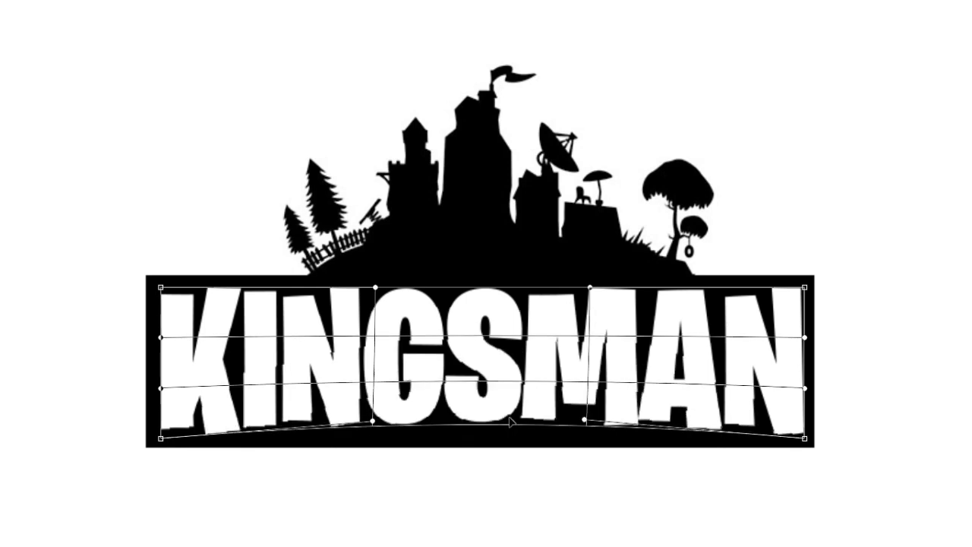
pyautogui.moveTo(509, 420); pyautogui.dragTo(513, 418)
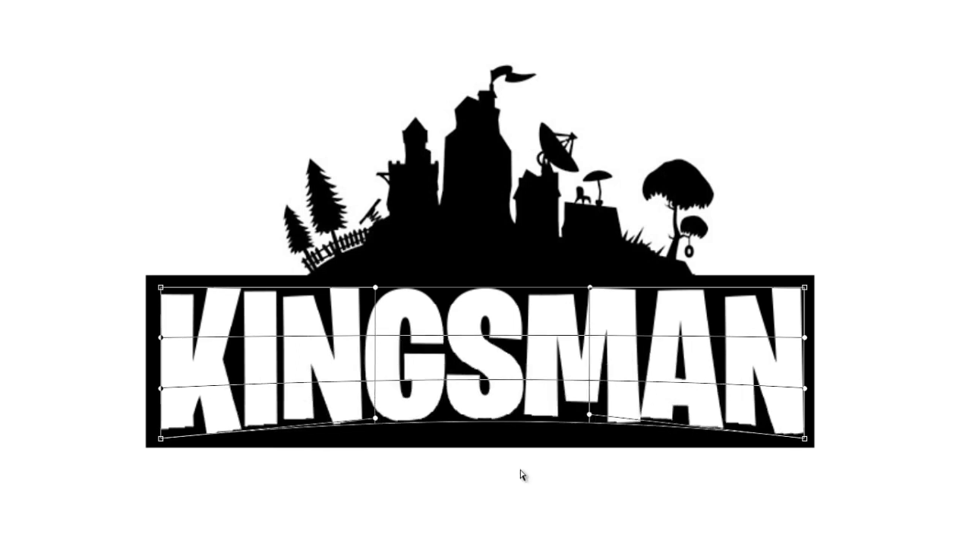
pyautogui.moveTo(498, 290); pyautogui.dragTo(495, 298)
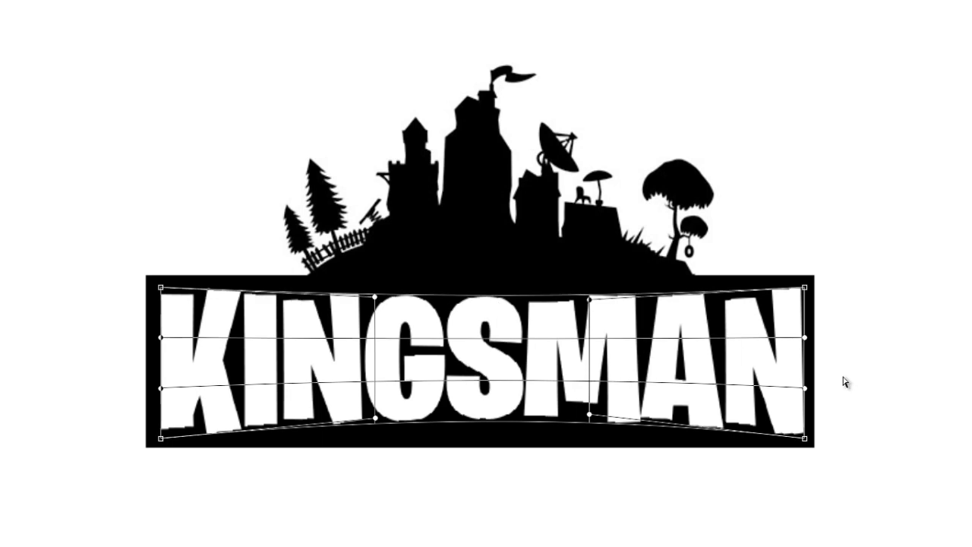
pyautogui.press('Return')
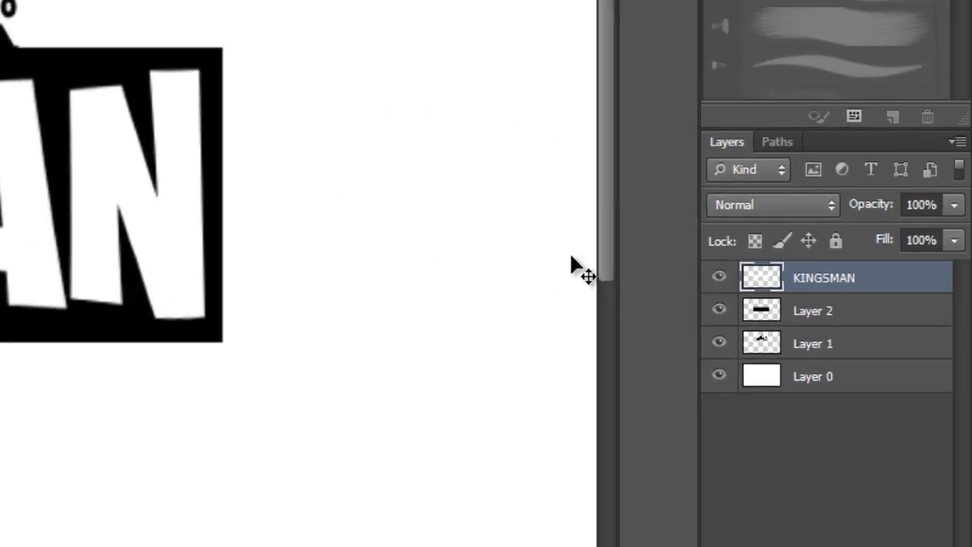
# - Warp the black Layer 2 banner into a gentle arch by curving its top and bottom edges
pyautogui.click(751, 313)
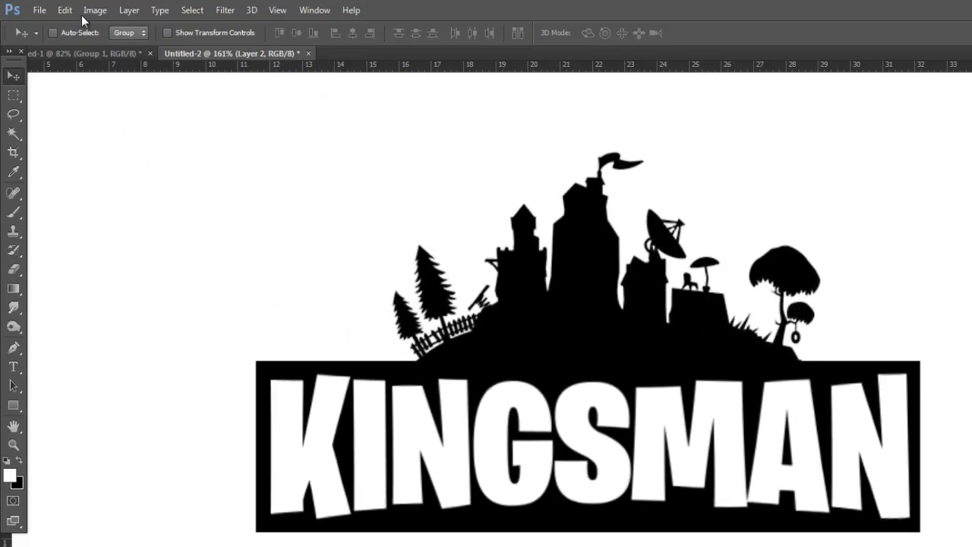
pyautogui.click(66, 11)
pyautogui.moveTo(152, 235)
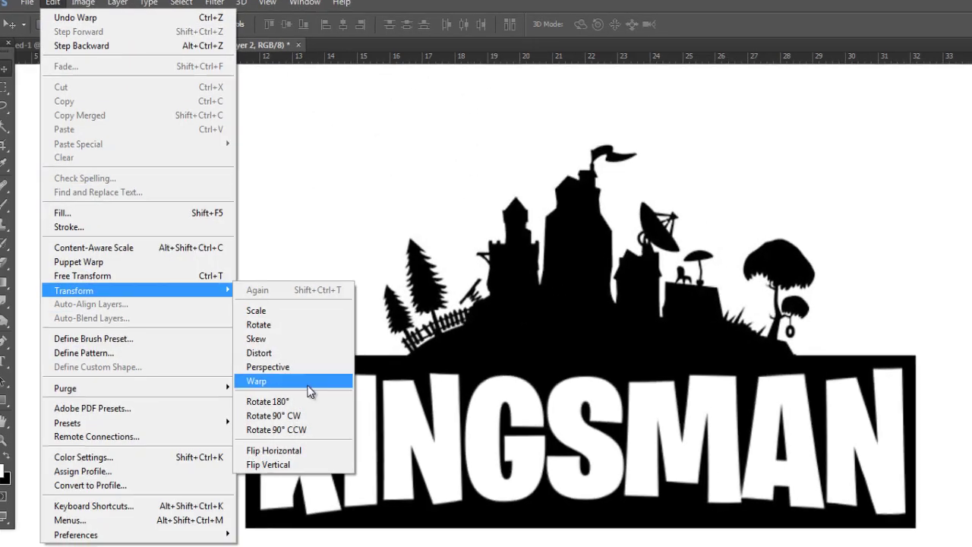
pyautogui.click(308, 382)
pyautogui.moveTo(579, 525); pyautogui.dragTo(581, 519)
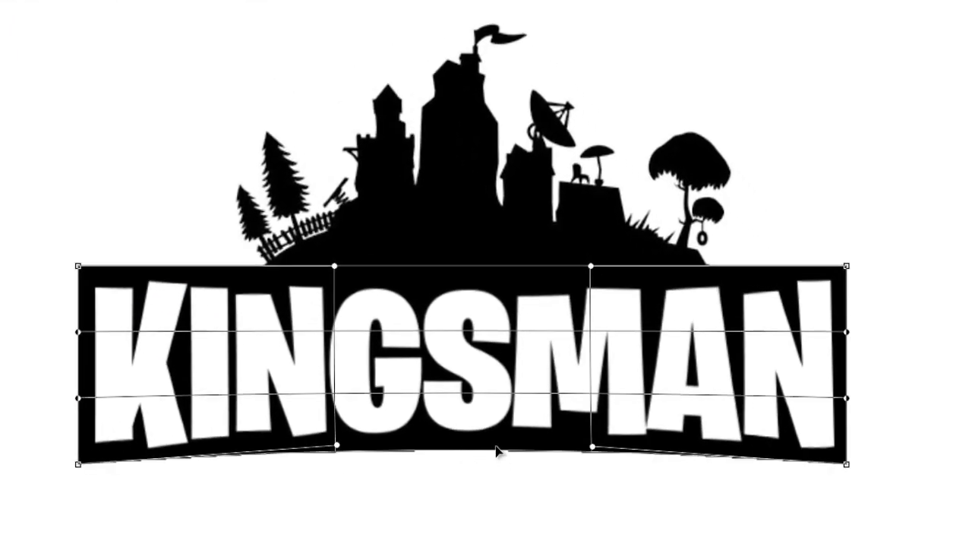
pyautogui.moveTo(497, 448); pyautogui.dragTo(497, 441)
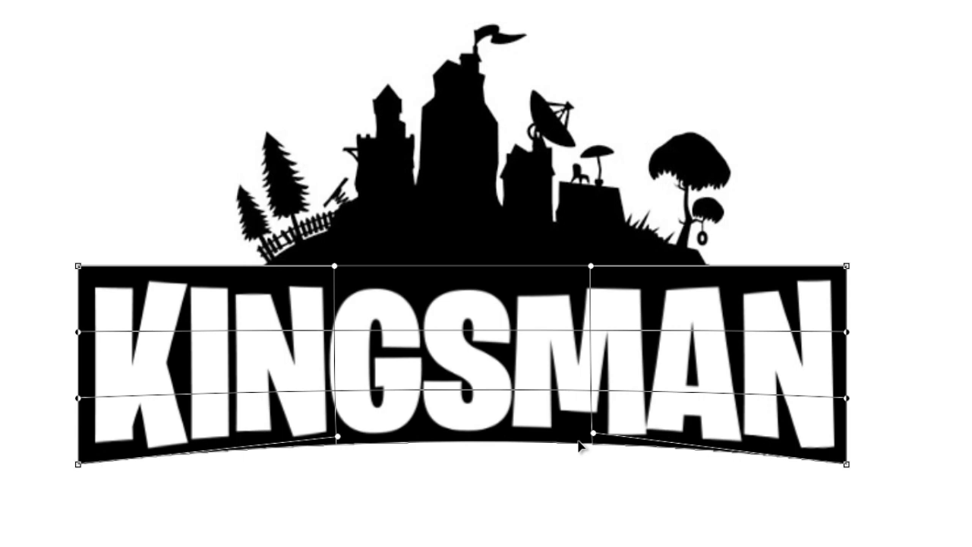
pyautogui.moveTo(477, 268); pyautogui.dragTo(477, 289)
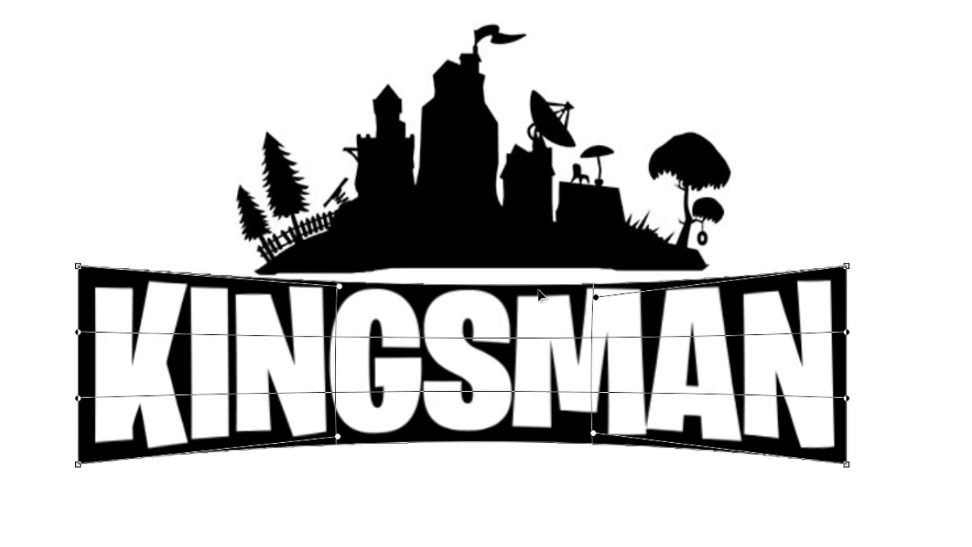
pyautogui.press('Return')
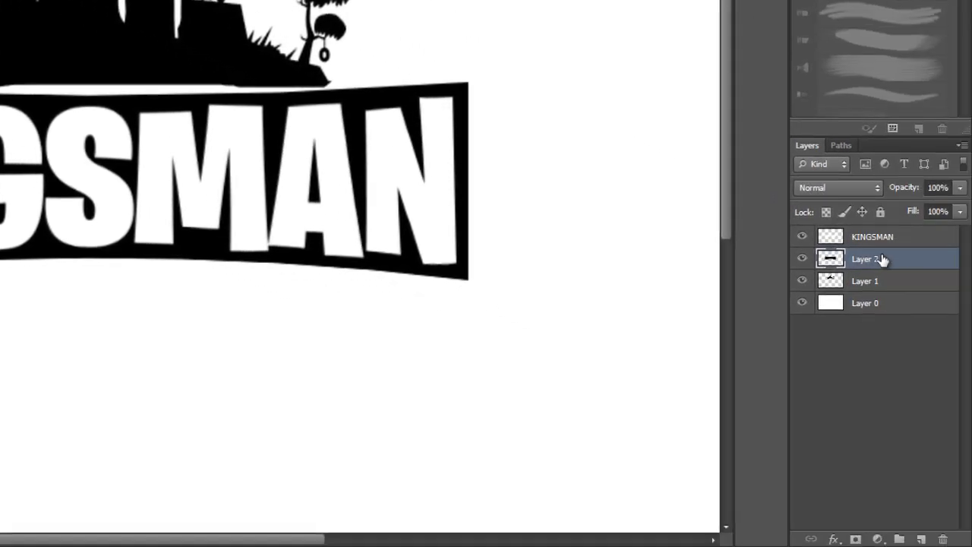
pyautogui.moveTo(964, 303); pyautogui.dragTo(948, 328)
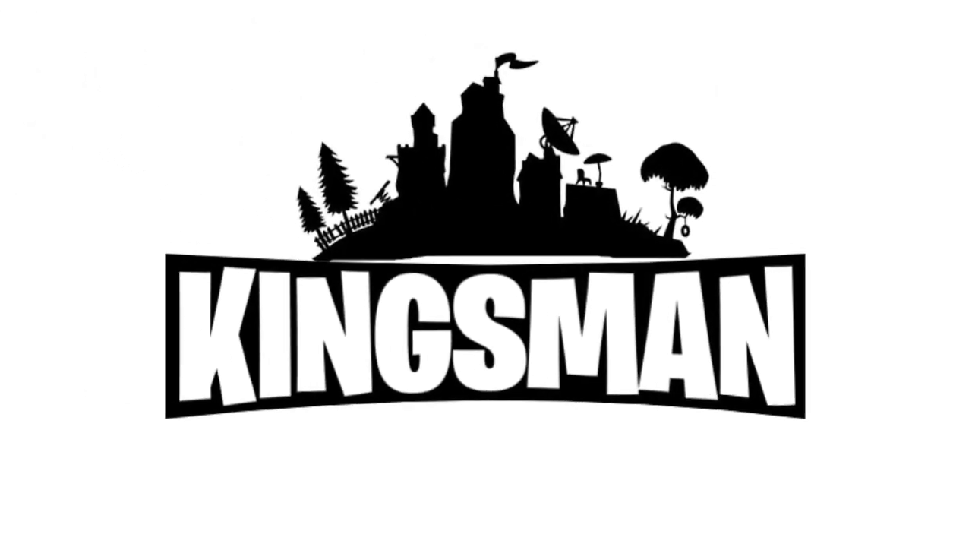
# - Scale up the skyline silhouette and centre it on top of the curved banner
pyautogui.hotkey('ctrl', 't')
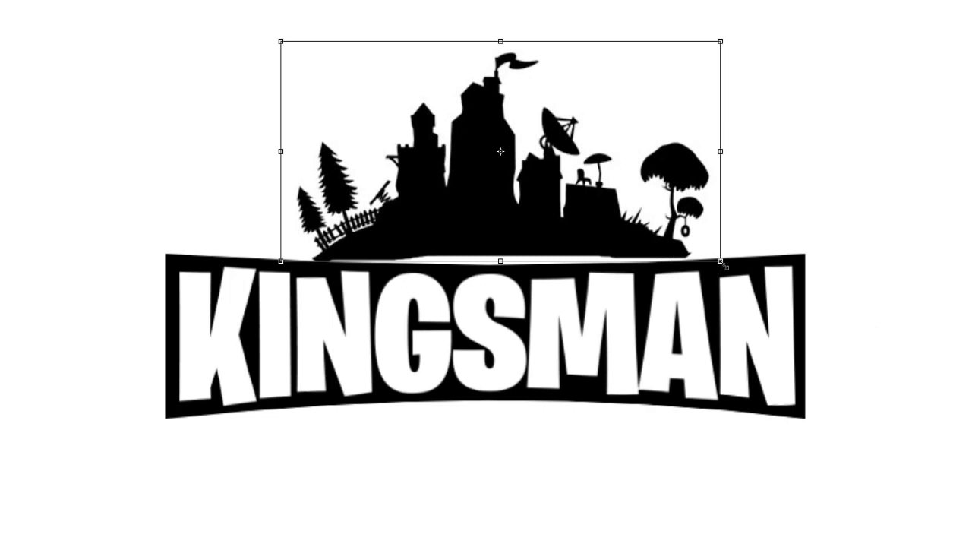
pyautogui.moveTo(728, 266); pyautogui.dragTo(762, 283)
pyautogui.moveTo(619, 258); pyautogui.dragTo(589, 251)
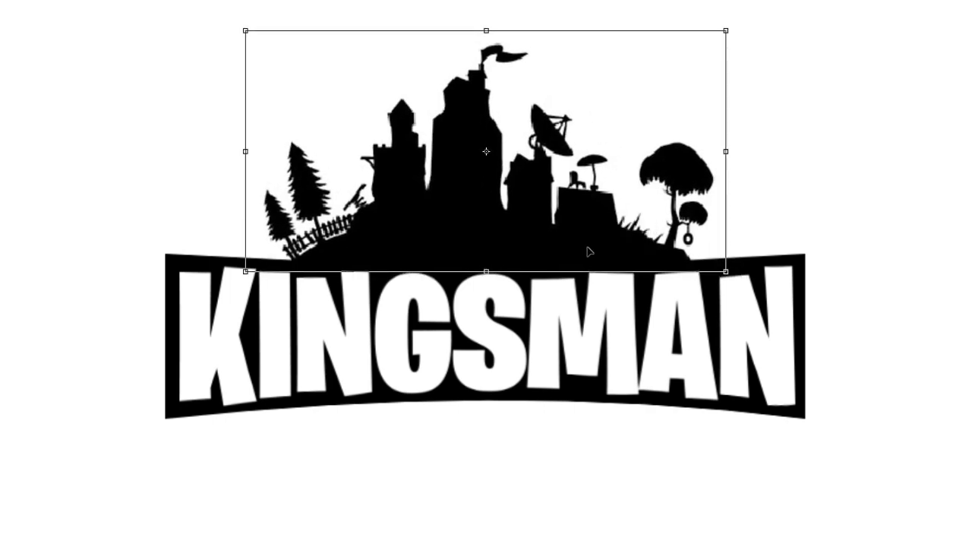
pyautogui.moveTo(726, 30); pyautogui.dragTo(758, 10)
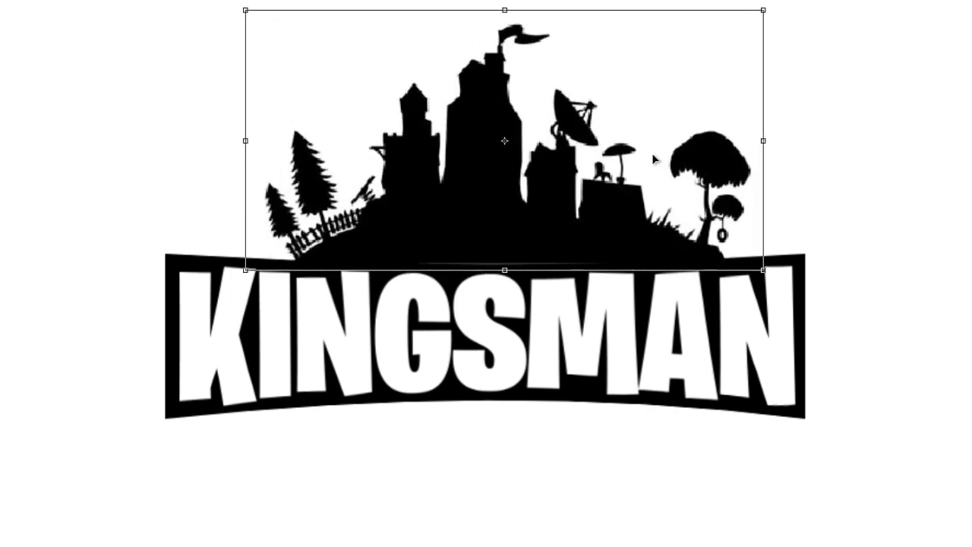
pyautogui.hotkey('shift', 'Left')
pyautogui.hotkey('shift', 'Left')
pyautogui.press('Down')
pyautogui.press('Down')
pyautogui.press('Down')
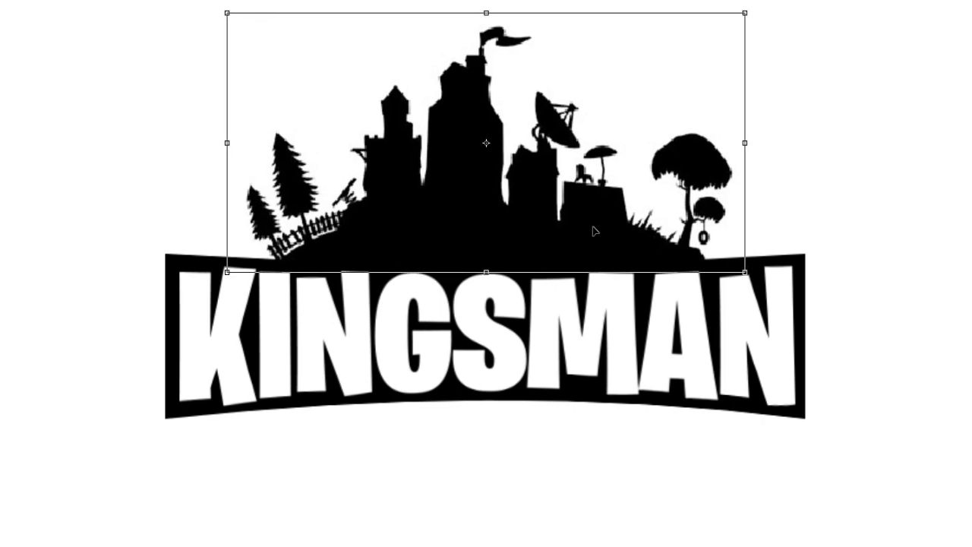
pyautogui.press('Return')
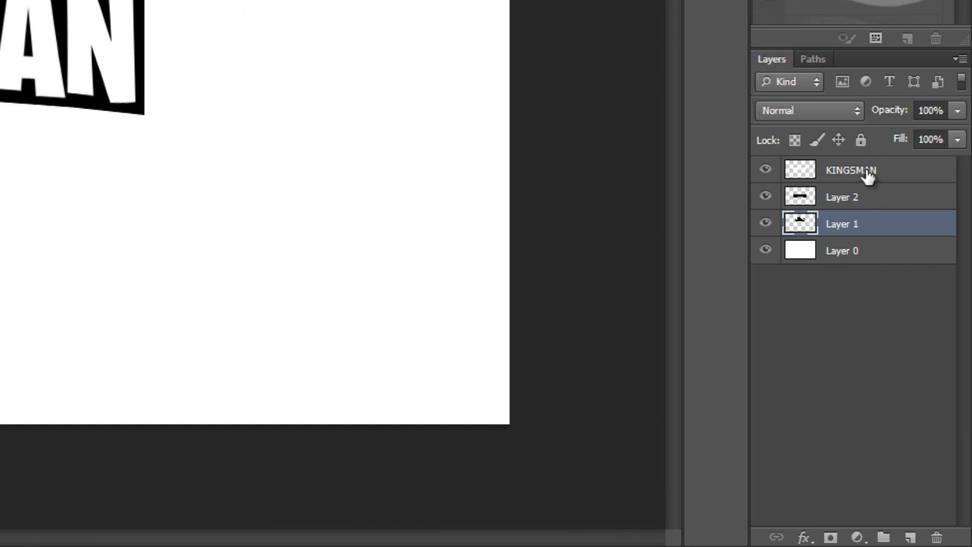
# - Group the KINGSMAN, Layer 2 and Layer 1 layers as 'LOGO', then select Layer 0
pyautogui.keyDown('shift'); pyautogui.click(868, 175); pyautogui.keyUp('shift')
pyautogui.moveTo(856, 197); pyautogui.dragTo(883, 536)
pyautogui.doubleClick(847, 174)
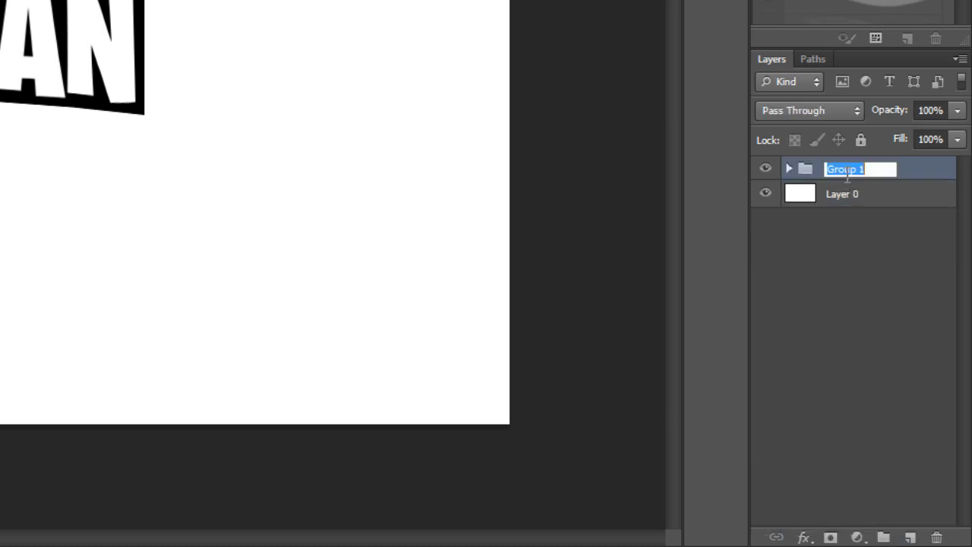
pyautogui.write('LOGO')
pyautogui.click(869, 239)
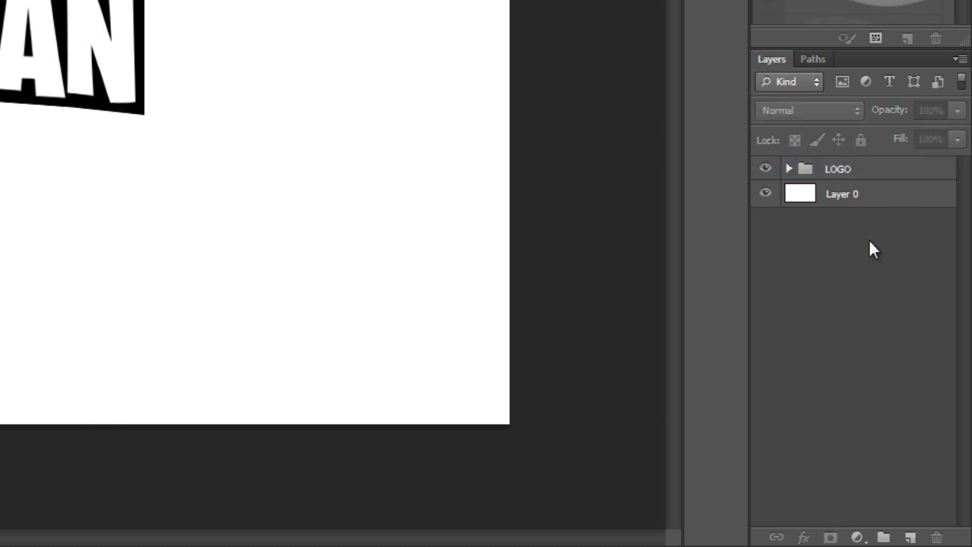
pyautogui.click(834, 199)
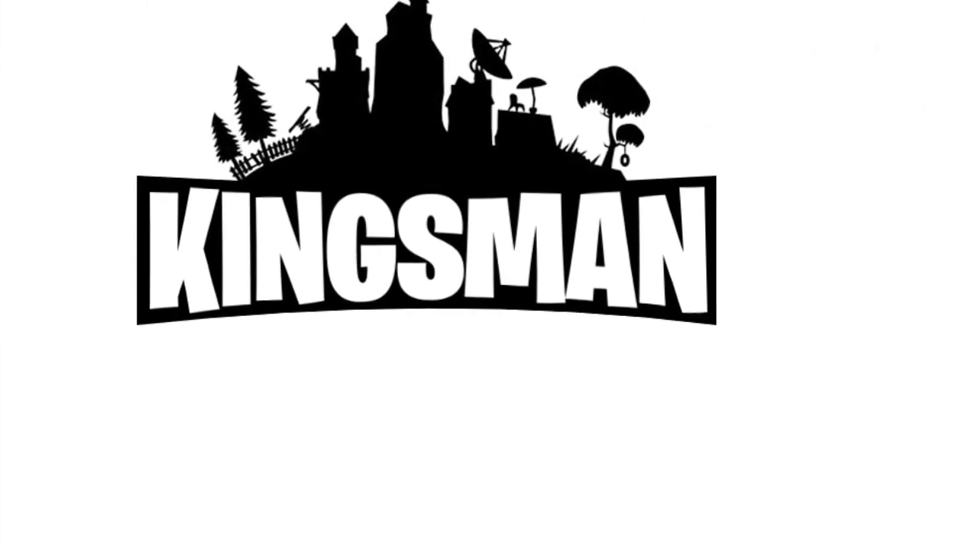
# - Set the foreground colour to a vivid, fully saturated blue
pyautogui.click(15, 363)
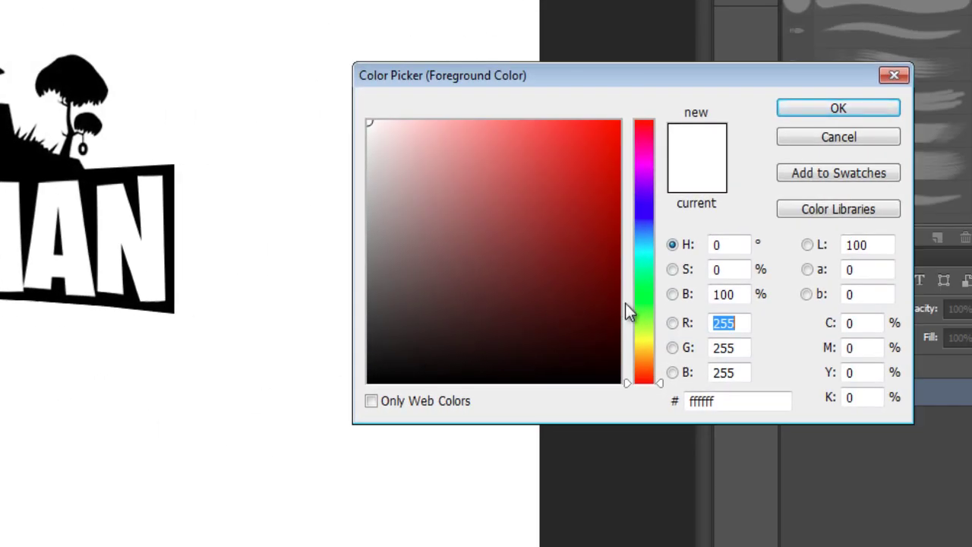
pyautogui.moveTo(644, 213); pyautogui.dragTo(647, 99)
pyautogui.click(640, 199)
pyautogui.moveTo(640, 199); pyautogui.dragTo(639, 197)
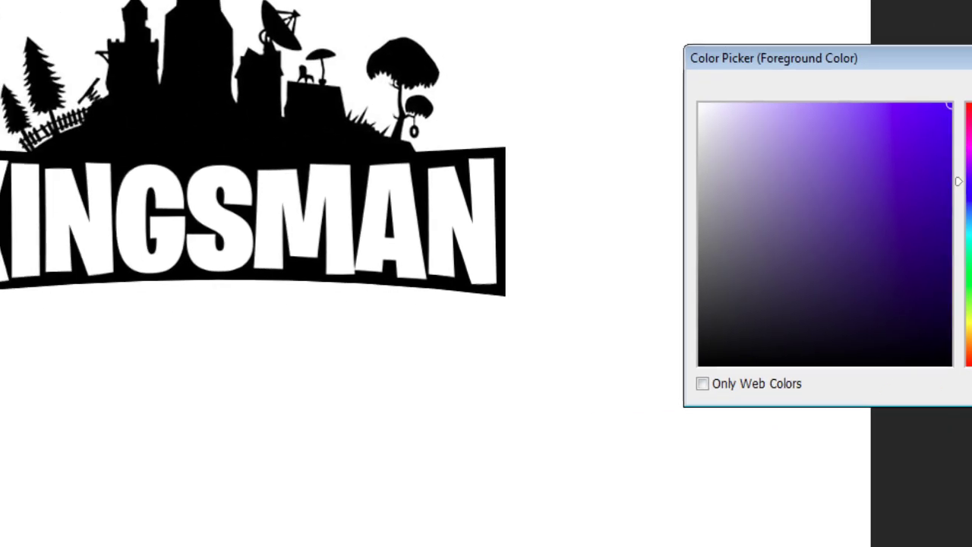
pyautogui.click(838, 108)
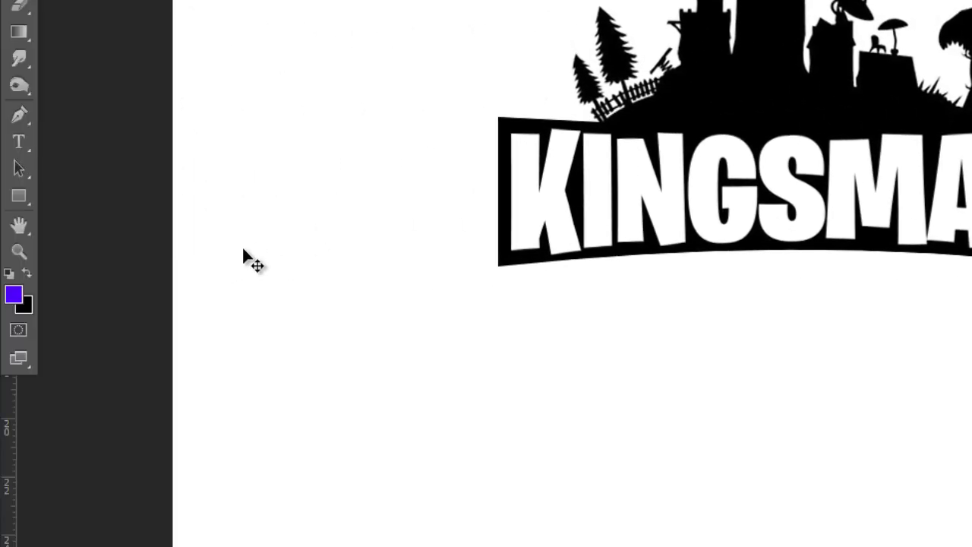
# - Set the background colour to bright magenta ea00ff
pyautogui.click(26, 307)
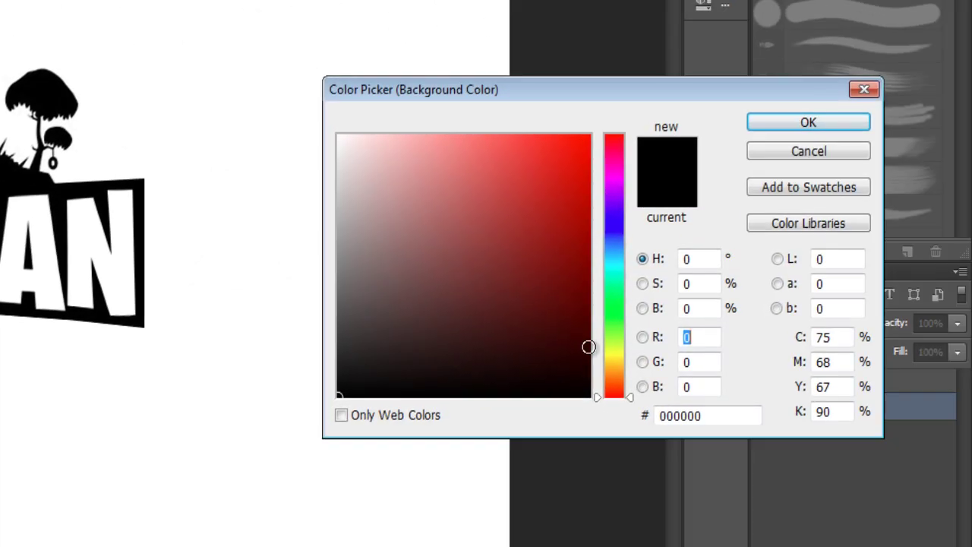
pyautogui.moveTo(623, 199); pyautogui.dragTo(620, 182)
pyautogui.moveTo(538, 129); pyautogui.dragTo(612, 111)
pyautogui.moveTo(610, 184)
pyautogui.mouseDown()
pyautogui.moveTo(611, 176)
pyautogui.moveTo(616, 189)
pyautogui.mouseUp()
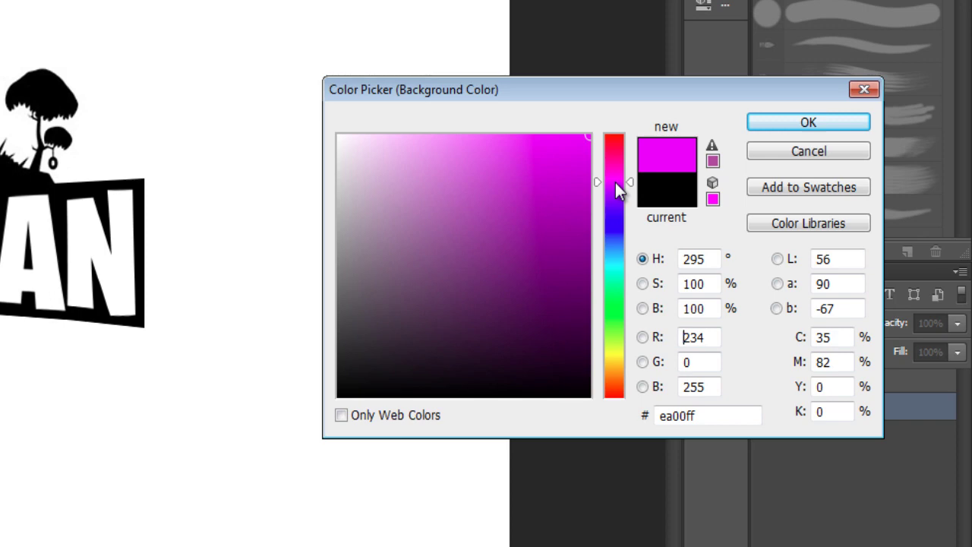
pyautogui.click(811, 125)
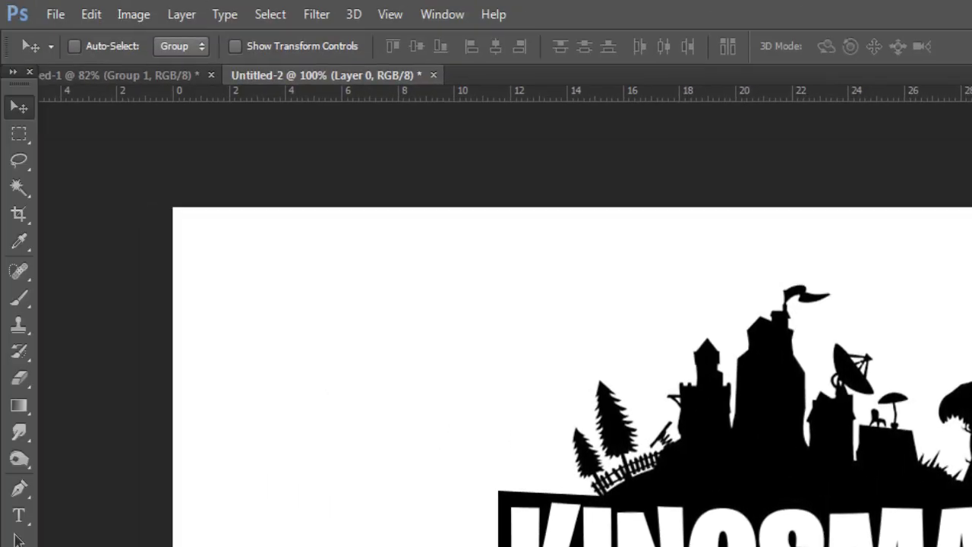
# - Fill Layer 0 with a Foreground to Background gradient from blue at top to magenta at bottom
pyautogui.click(19, 407)
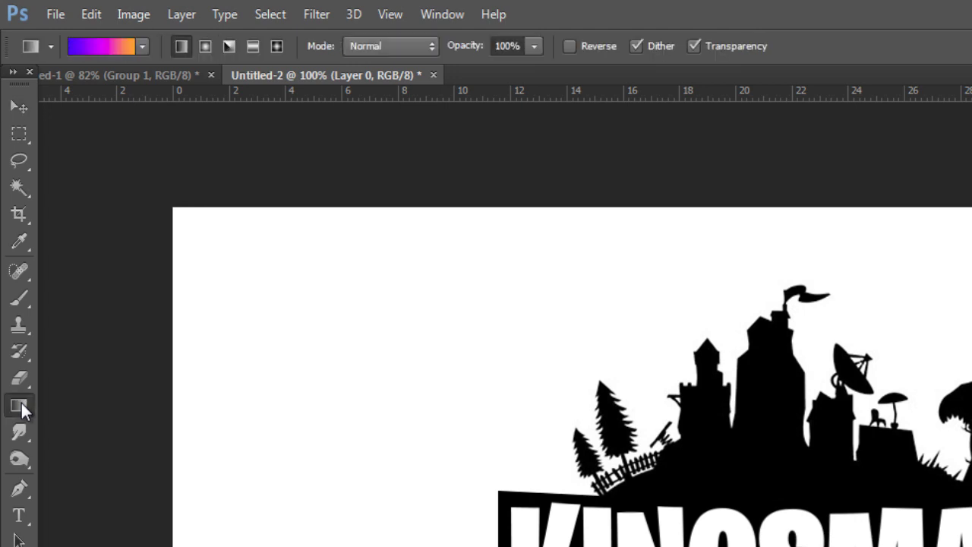
pyautogui.click(139, 45)
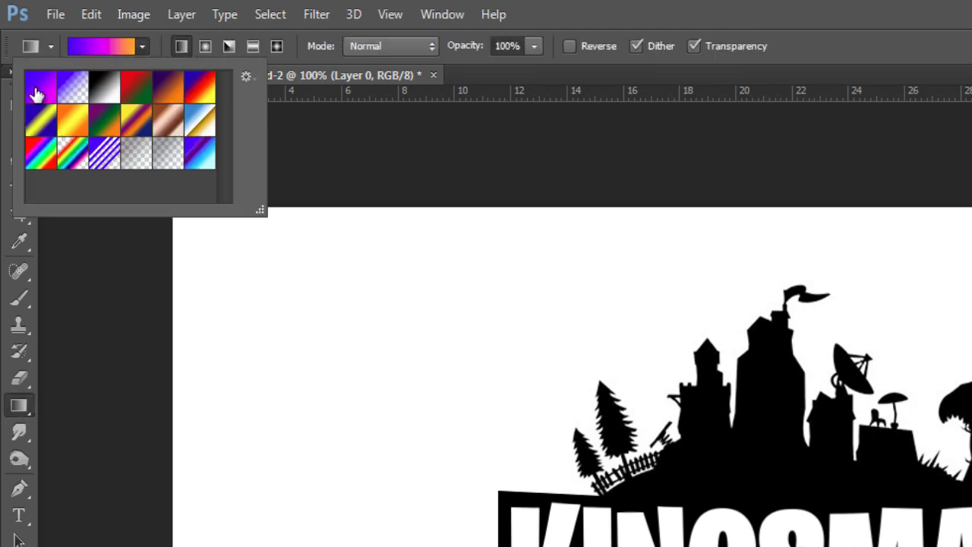
pyautogui.click(35, 89)
pyautogui.click(143, 46)
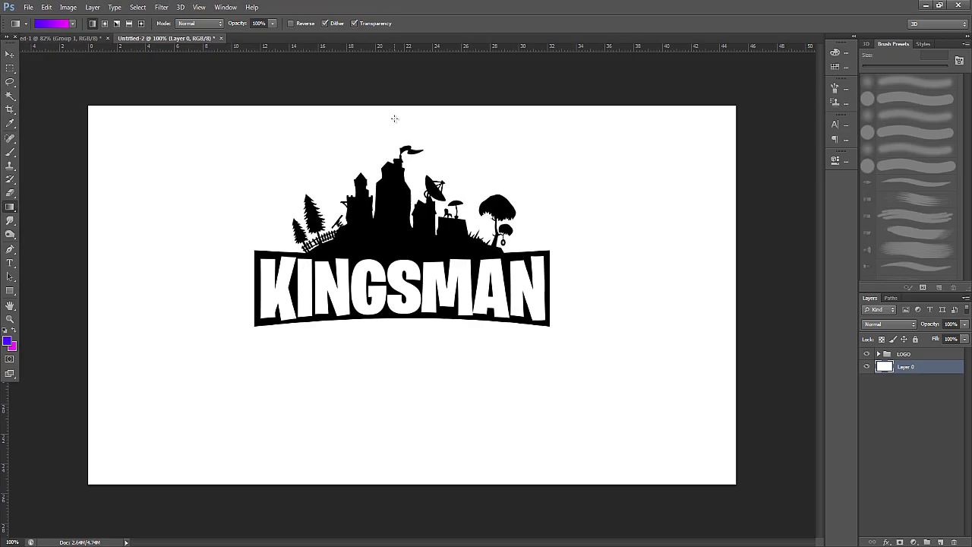
pyautogui.moveTo(394, 119); pyautogui.dragTo(402, 476)
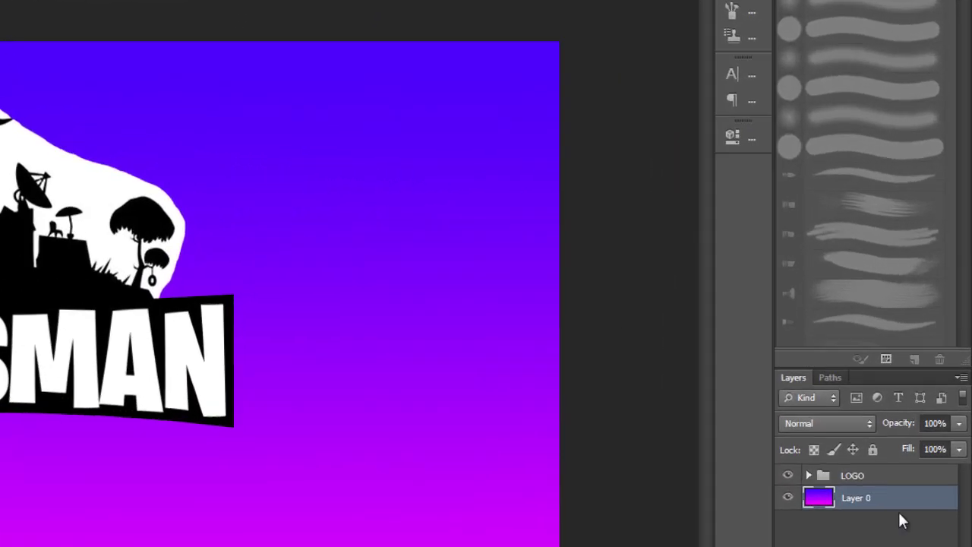
# - Set the LOGO group's blend mode to Multiply and move it slightly lower on the canvas
pyautogui.click(863, 476)
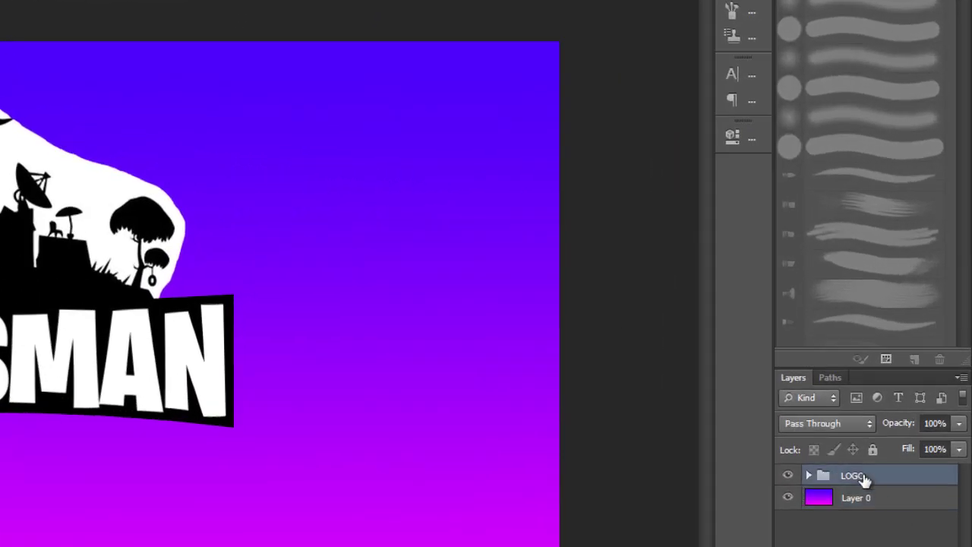
pyautogui.click(861, 424)
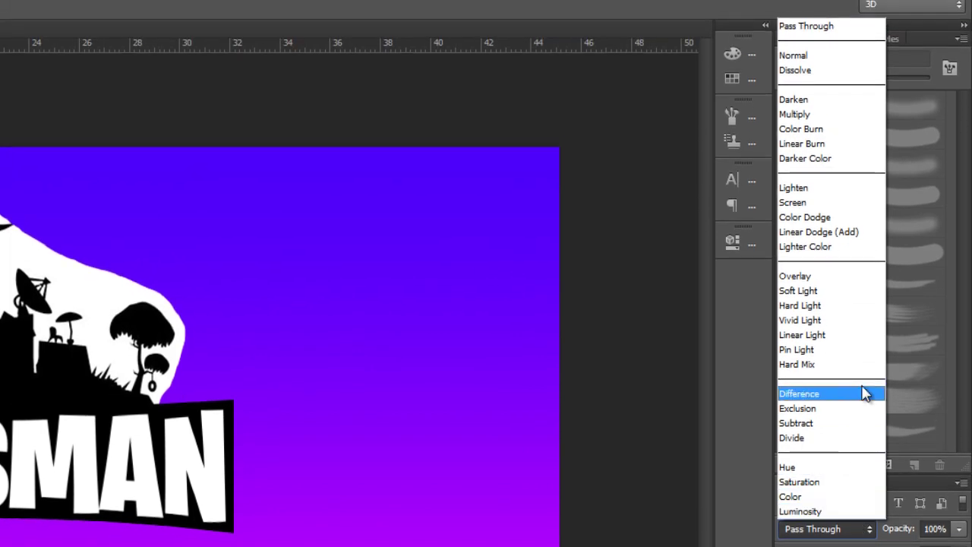
pyautogui.click(835, 113)
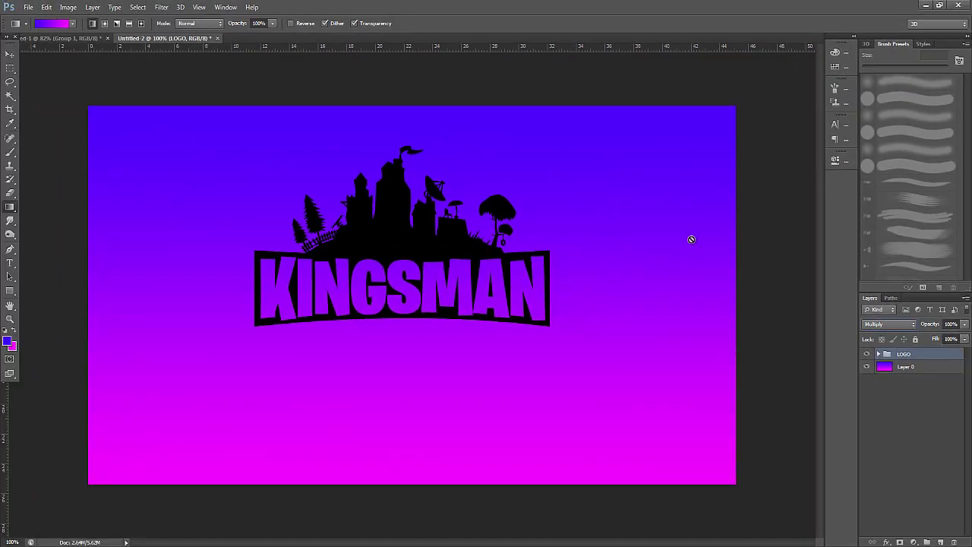
pyautogui.click(10, 55)
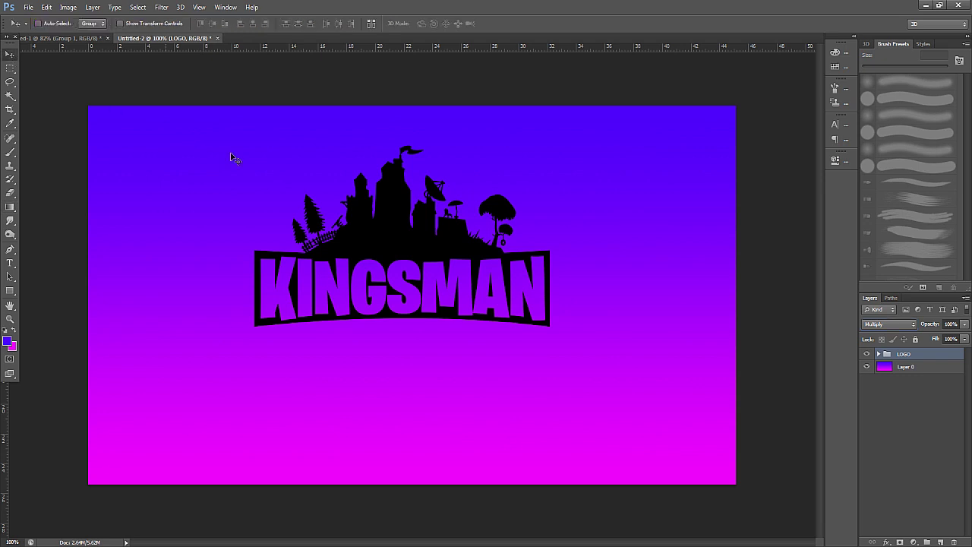
pyautogui.moveTo(409, 244); pyautogui.dragTo(416, 275)
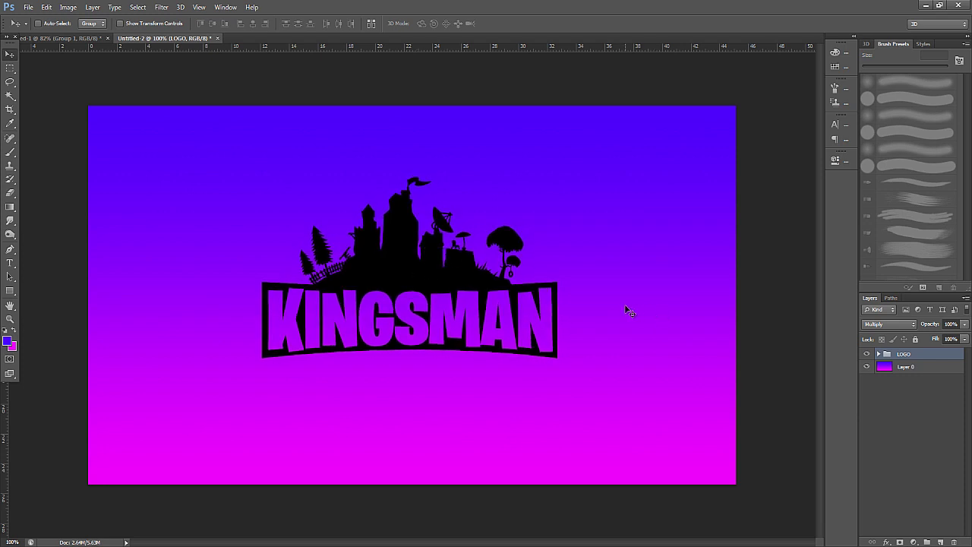